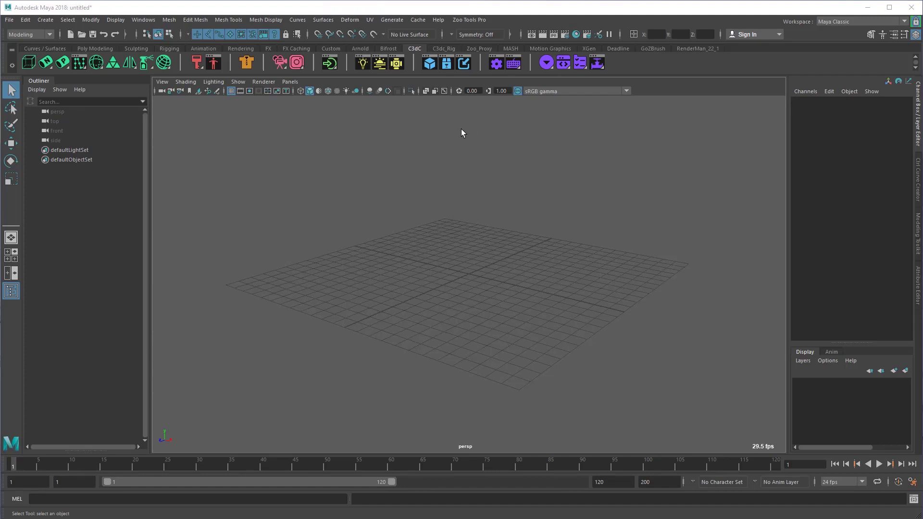
# Open the Zoo Package Browser beside the scene and choose Renderman as its renderer
pyautogui.click(447, 63)
pyautogui.moveTo(463, 108); pyautogui.dragTo(670, 106)
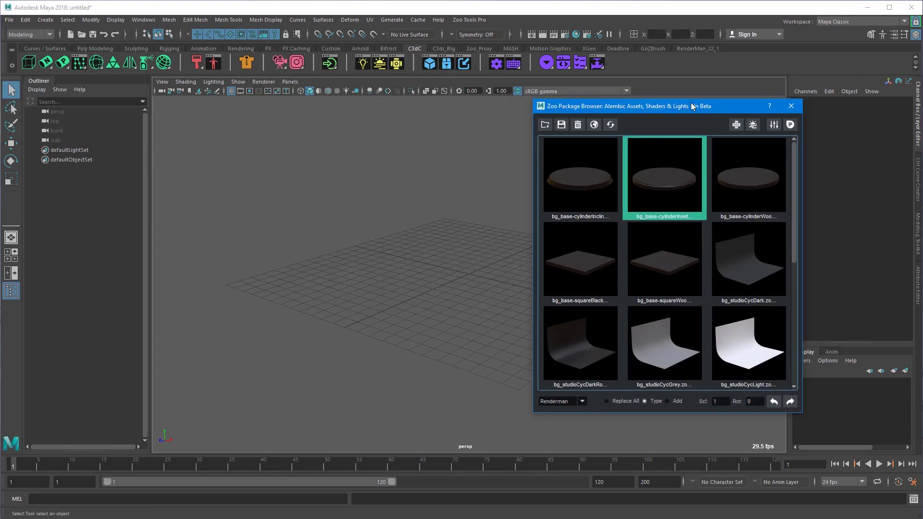
pyautogui.click(581, 400)
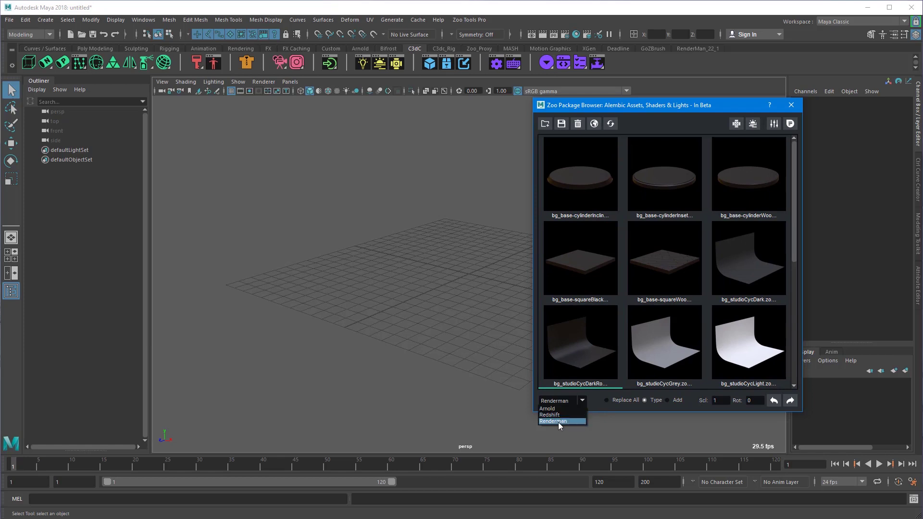
pyautogui.click(559, 422)
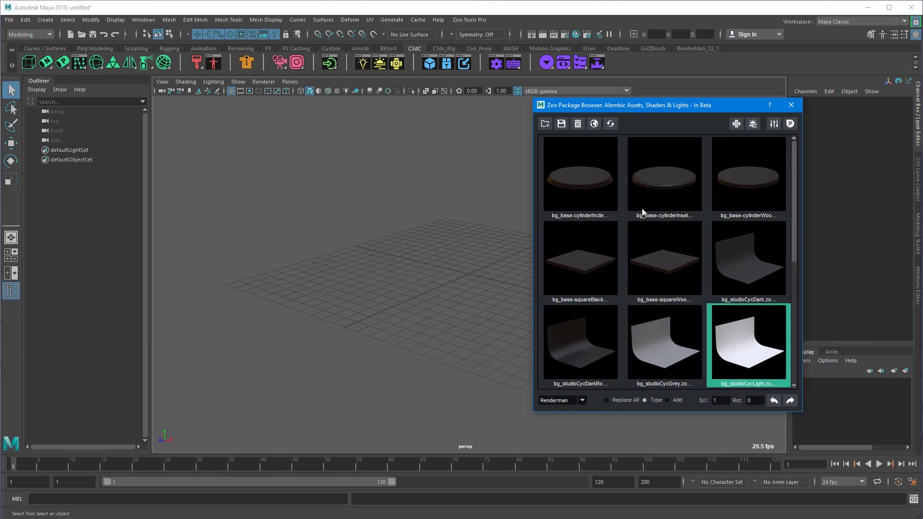
# Load the RenderMan renderer plug-in by way of the bg_base-cylinderInset asset
pyautogui.click(683, 172)
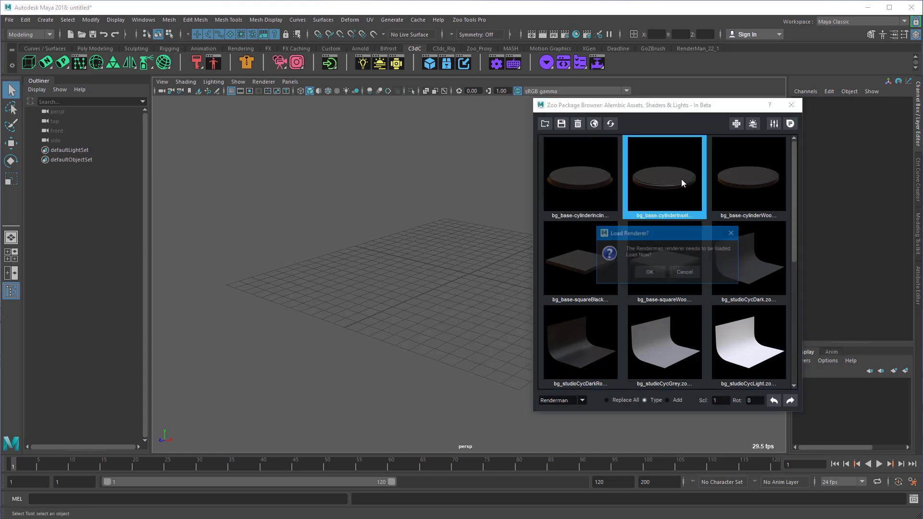
pyautogui.moveTo(646, 236); pyautogui.dragTo(317, 163)
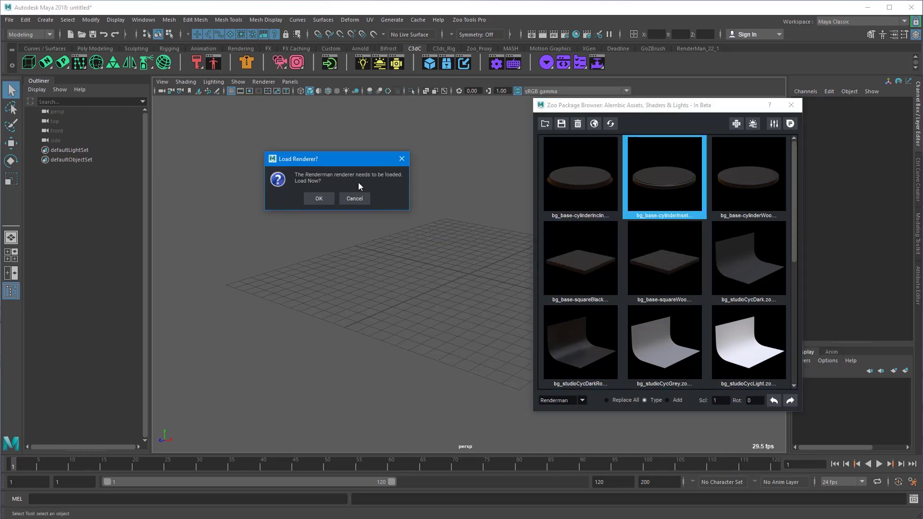
pyautogui.click(319, 199)
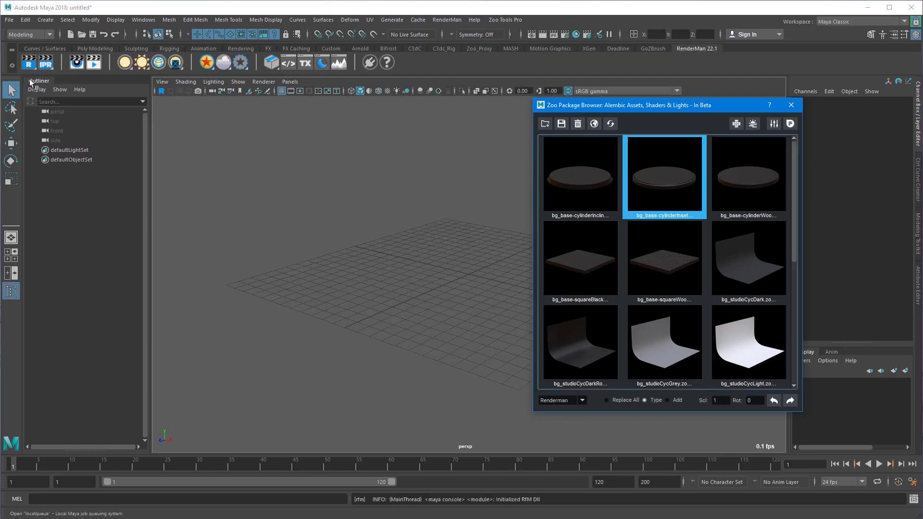
pyautogui.click(448, 22)
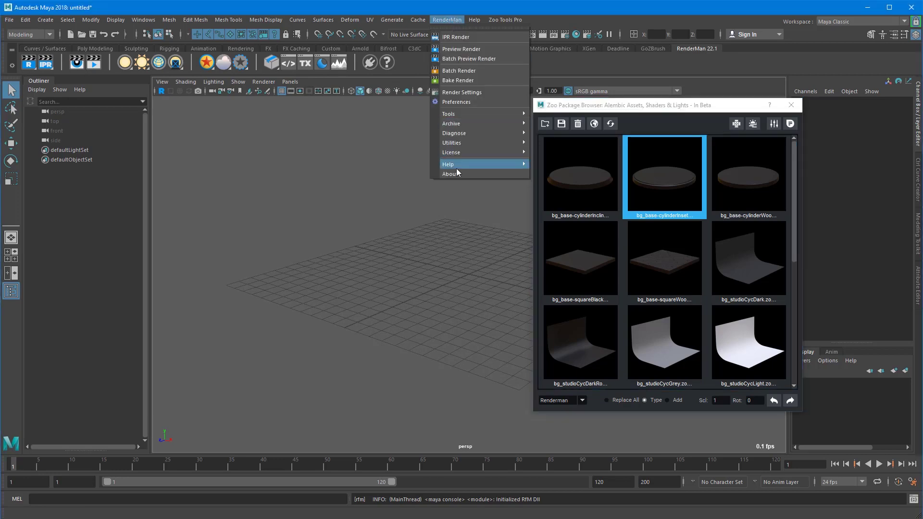
pyautogui.click(460, 12)
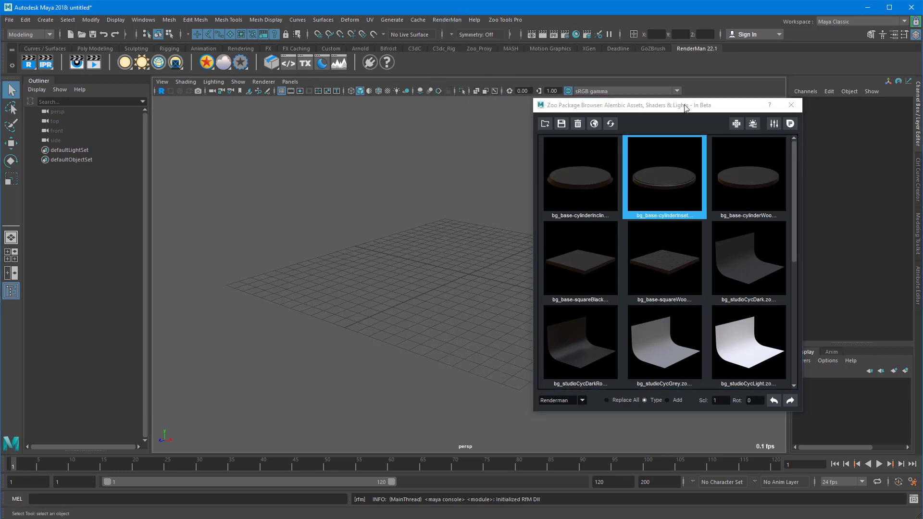
# Import the bg_base-cylinderInset asset into the empty scene as the display base
pyautogui.moveTo(686, 107); pyautogui.dragTo(705, 102)
pyautogui.click(694, 171)
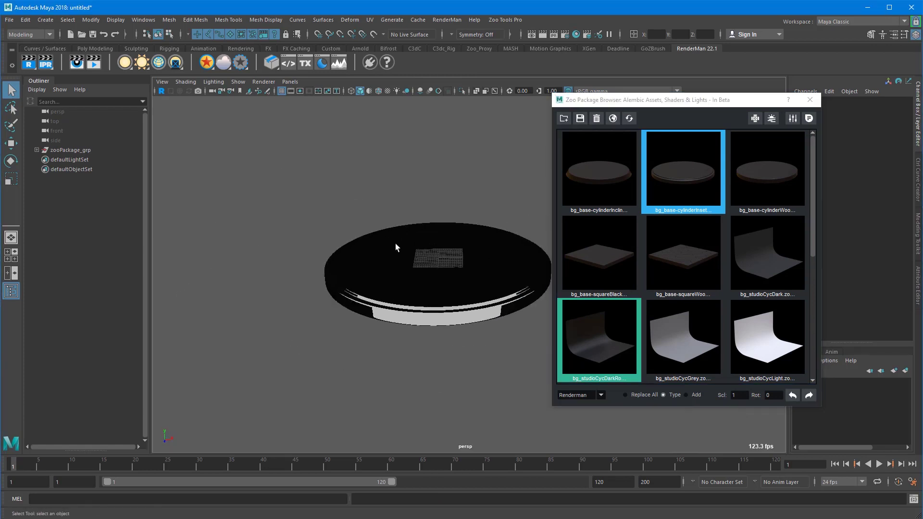
pyautogui.keyDown('alt'); pyautogui.moveTo(395, 244); pyautogui.dragTo(428, 258); pyautogui.keyUp('alt')
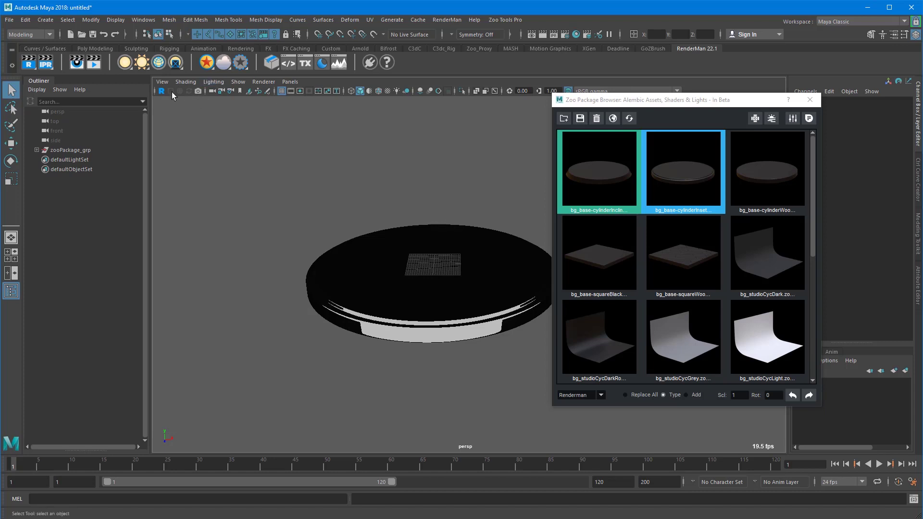
# Shade the viewport with the default material so the base shows in grey
pyautogui.click(215, 82)
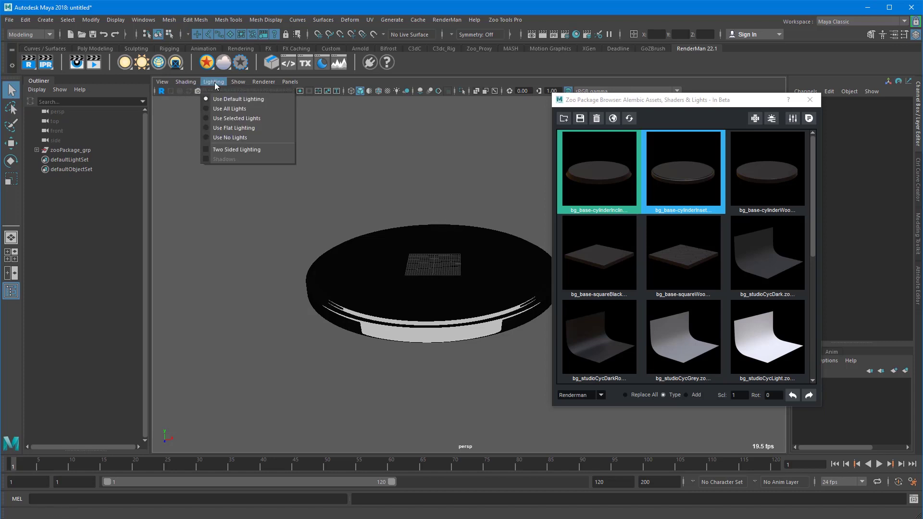
pyautogui.moveTo(186, 82)
pyautogui.click(216, 159)
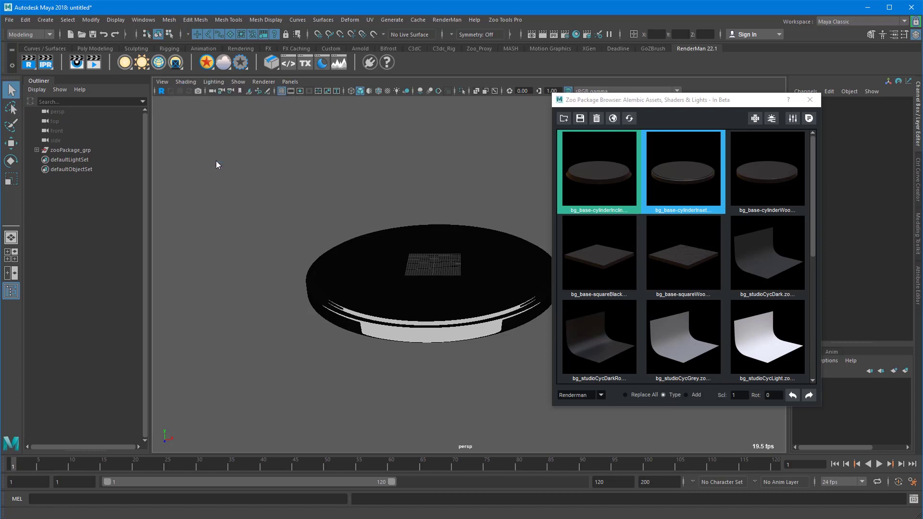
pyautogui.keyDown('alt'); pyautogui.moveTo(216, 165); pyautogui.dragTo(446, 208); pyautogui.keyUp('alt')
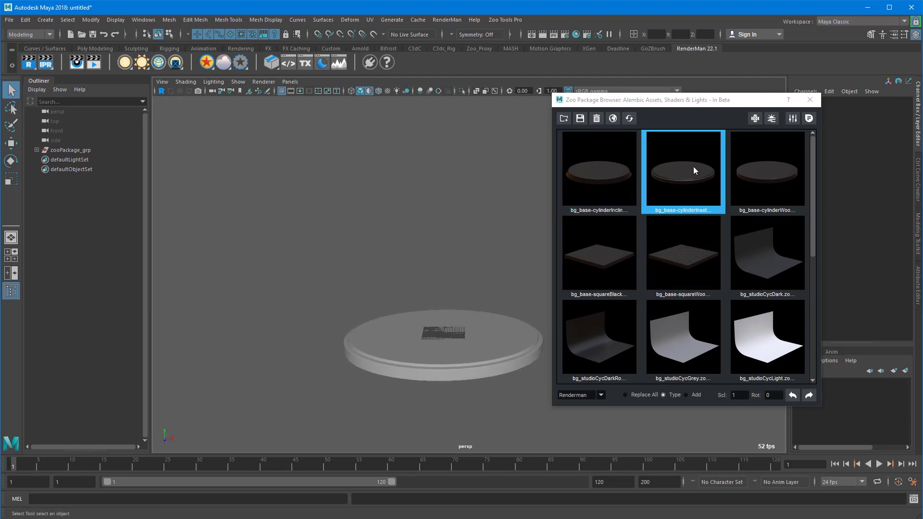
# Import the hero_nataliePose figure onto the round base and enable anti-aliasing in the viewport
pyautogui.scroll(-1, 694, 170)
pyautogui.doubleClick(689, 318)
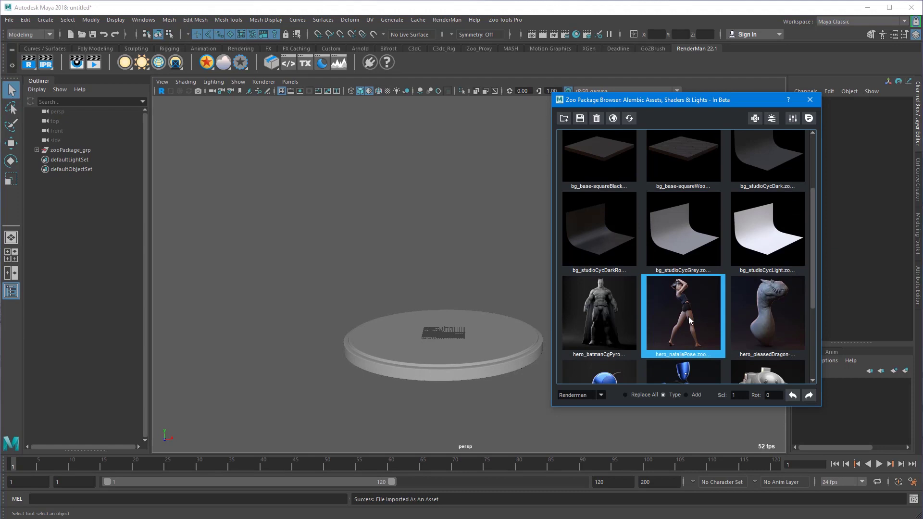
pyautogui.keyDown('alt'); pyautogui.moveTo(421, 277); pyautogui.dragTo(483, 215, button='right'); pyautogui.keyUp('alt')
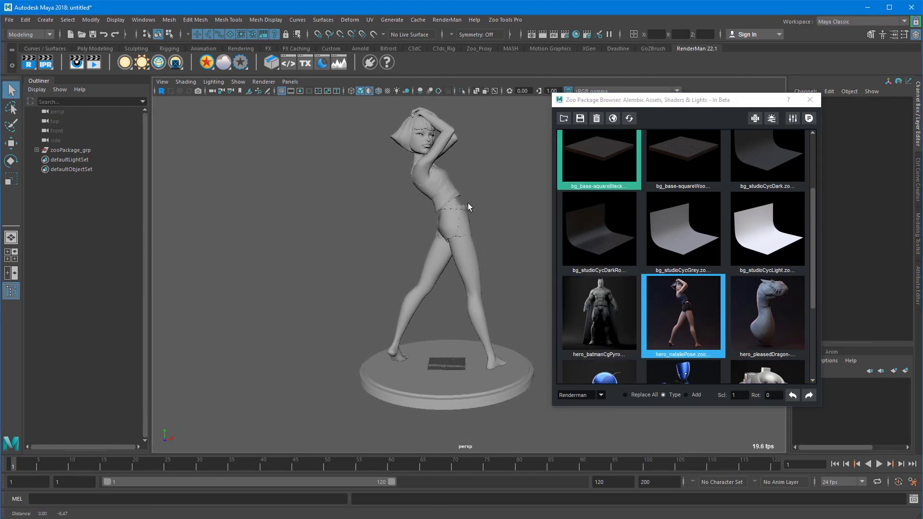
pyautogui.click(439, 91)
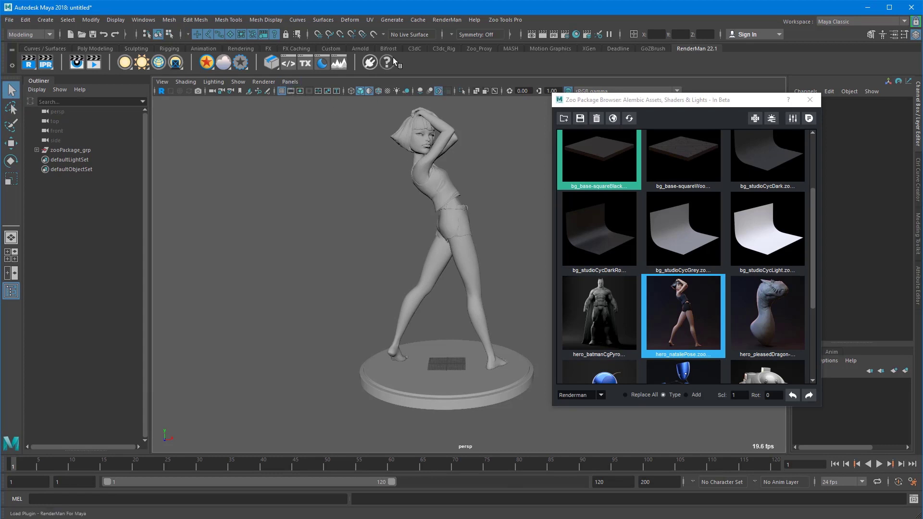
# Set the perspective camera's clip planes to .9 - 5000 with the C3dC camera commands
pyautogui.click(414, 48)
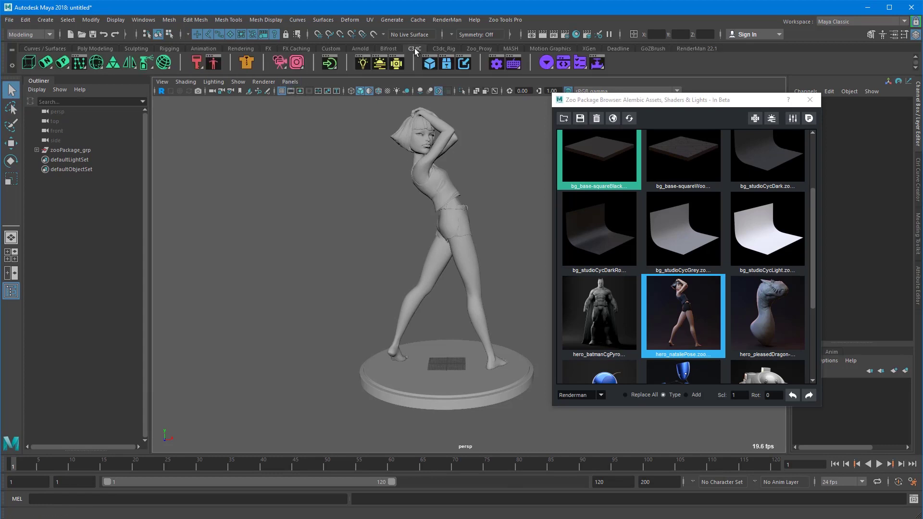
pyautogui.rightClick(281, 62)
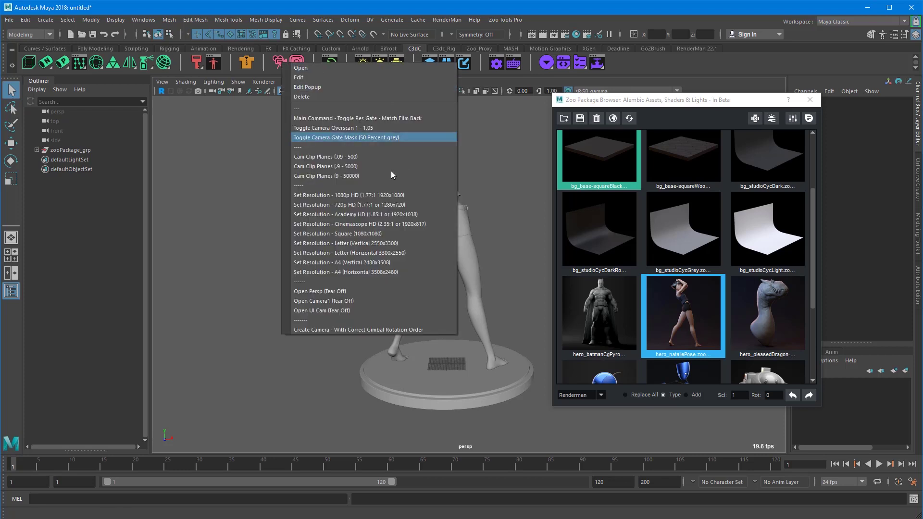
pyautogui.click(349, 167)
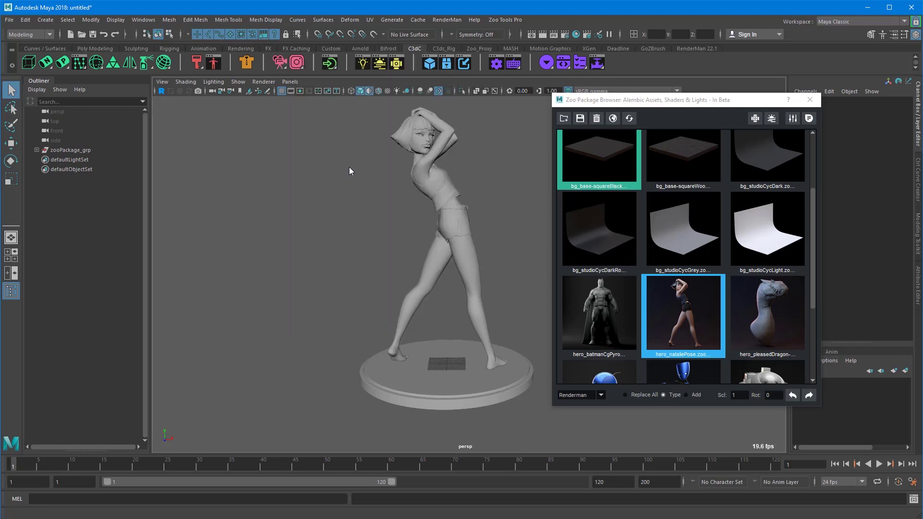
# Set the render resolution to Square (1080x1080) and frame the figure within the resolution gate
pyautogui.rightClick(281, 64)
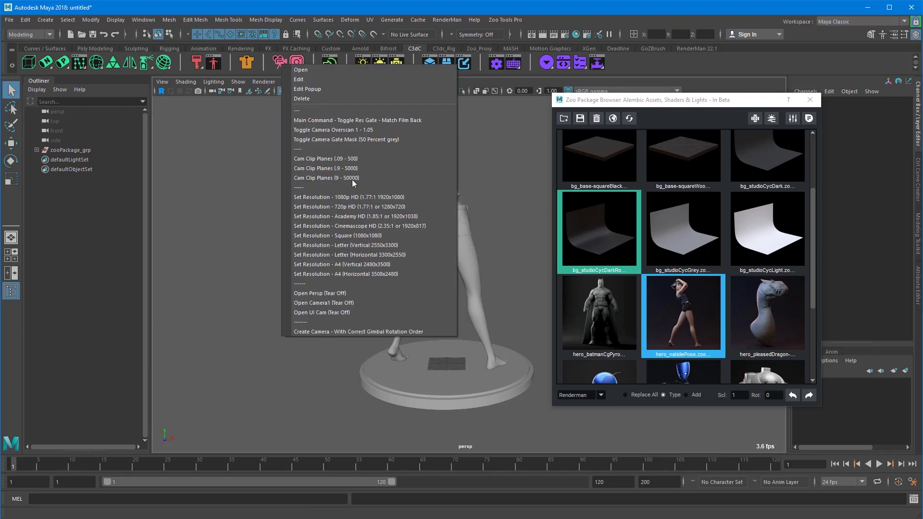
pyautogui.click(359, 235)
pyautogui.keyDown('alt'); pyautogui.moveTo(445, 250); pyautogui.dragTo(463, 243, button='right'); pyautogui.keyUp('alt')
pyautogui.keyDown('alt'); pyautogui.moveTo(463, 244); pyautogui.dragTo(476, 250, button='middle'); pyautogui.keyUp('alt')
pyautogui.keyDown('alt'); pyautogui.moveTo(475, 251); pyautogui.dragTo(501, 253, button='right'); pyautogui.keyUp('alt')
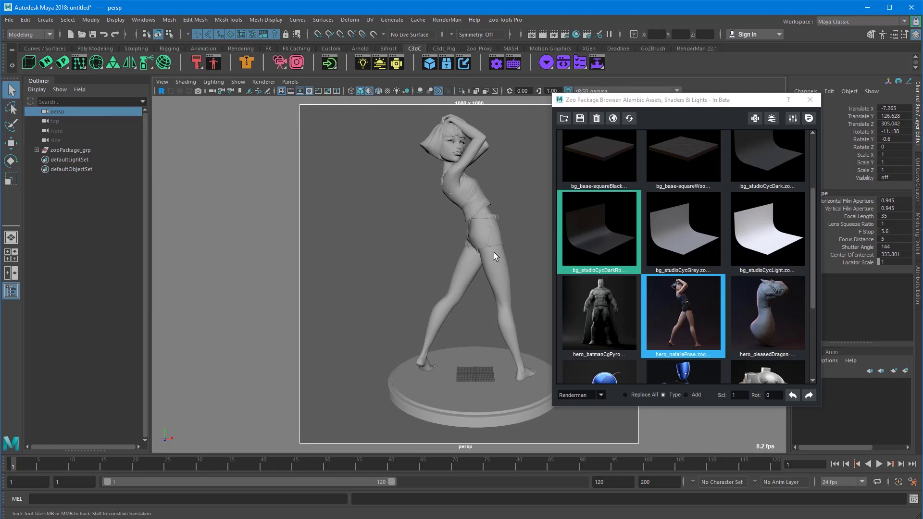
# Select the perspective camera, set its focal length to 80 and reframe the whole figure with its base
pyautogui.click(394, 208)
pyautogui.hotkey('ctrl', 'z')
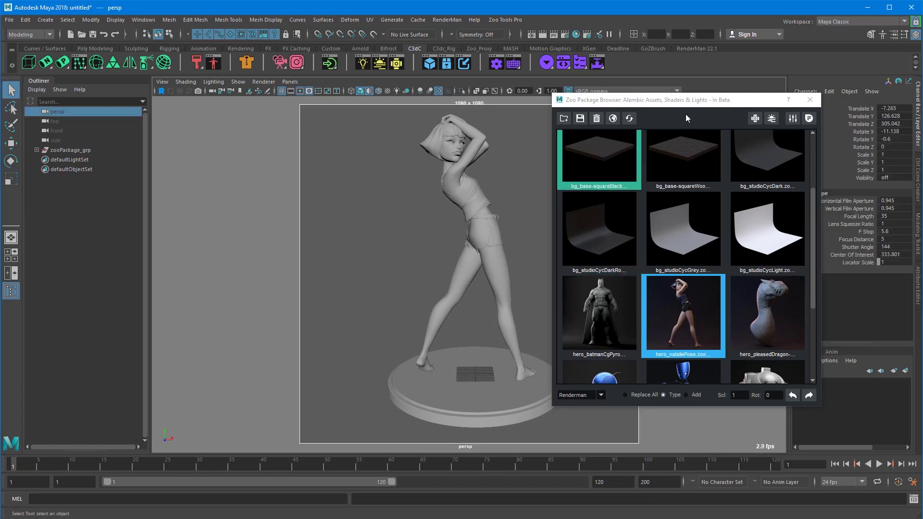
pyautogui.moveTo(680, 102); pyautogui.dragTo(612, 138)
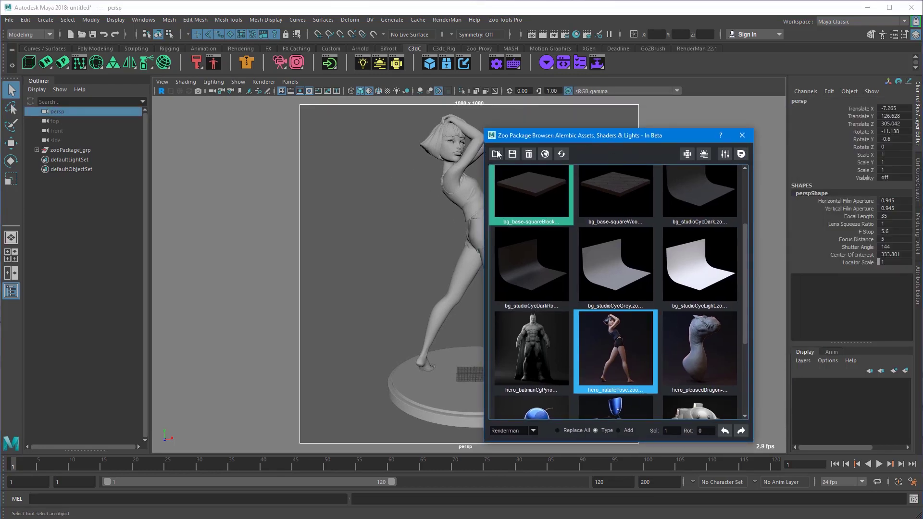
pyautogui.click(163, 82)
pyautogui.click(179, 100)
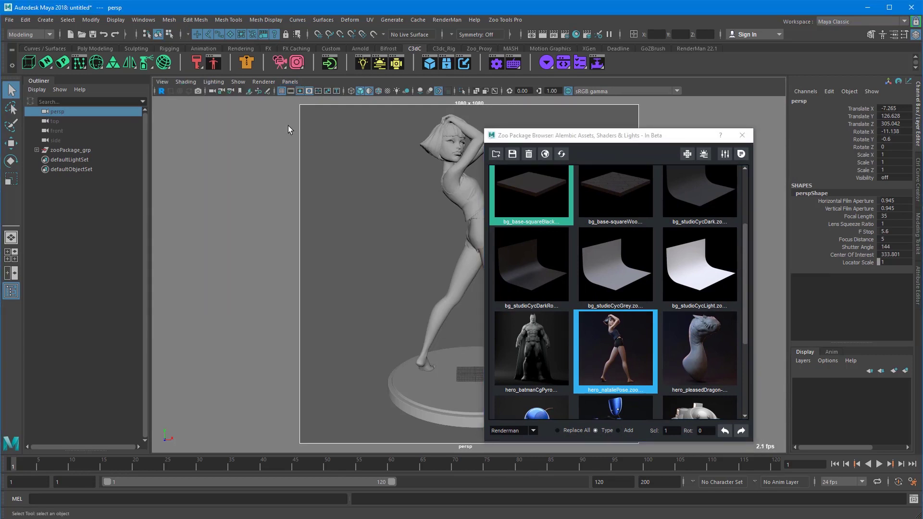
pyautogui.click(889, 216)
pyautogui.press('Return')
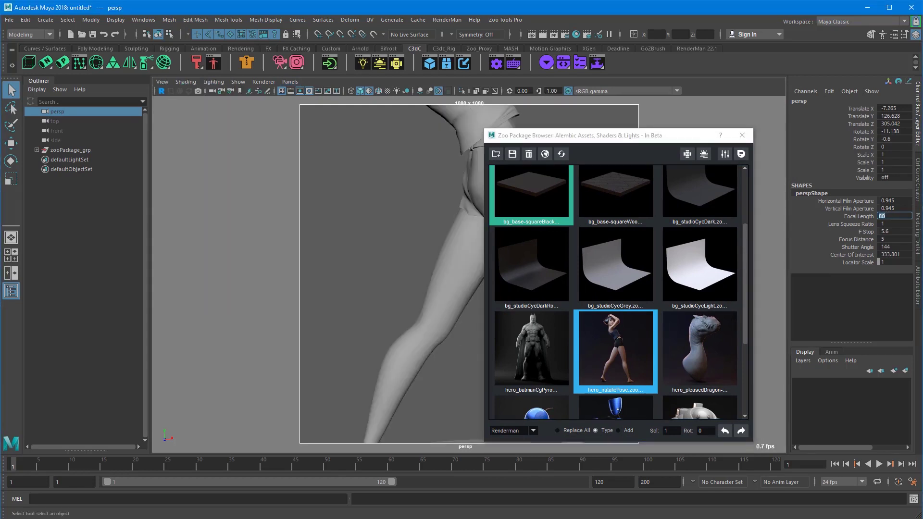
pyautogui.keyDown('alt'); pyautogui.moveTo(433, 292); pyautogui.dragTo(406, 281, button='right'); pyautogui.keyUp('alt')
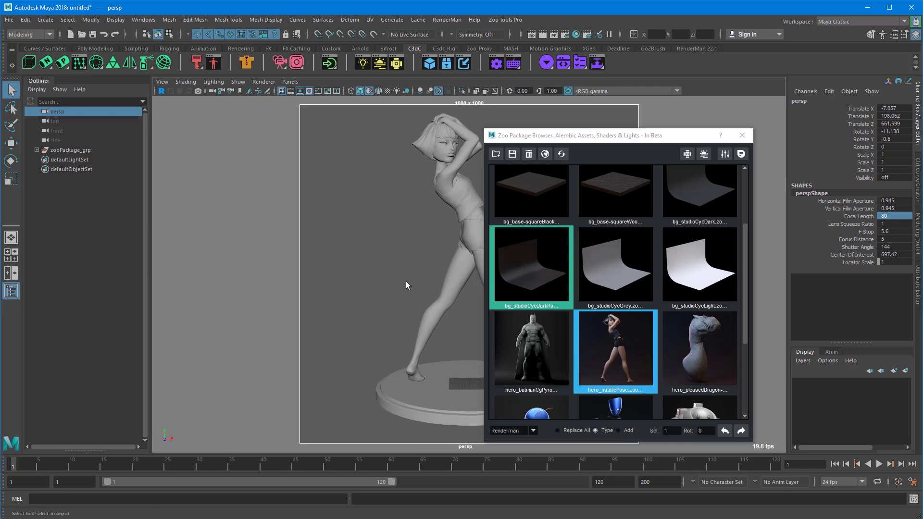
# Open the Zoo HDRI IBL Skydome Browser and light the scene with the golden sunset sky over the dark field
pyautogui.moveTo(620, 137); pyautogui.dragTo(922, 91)
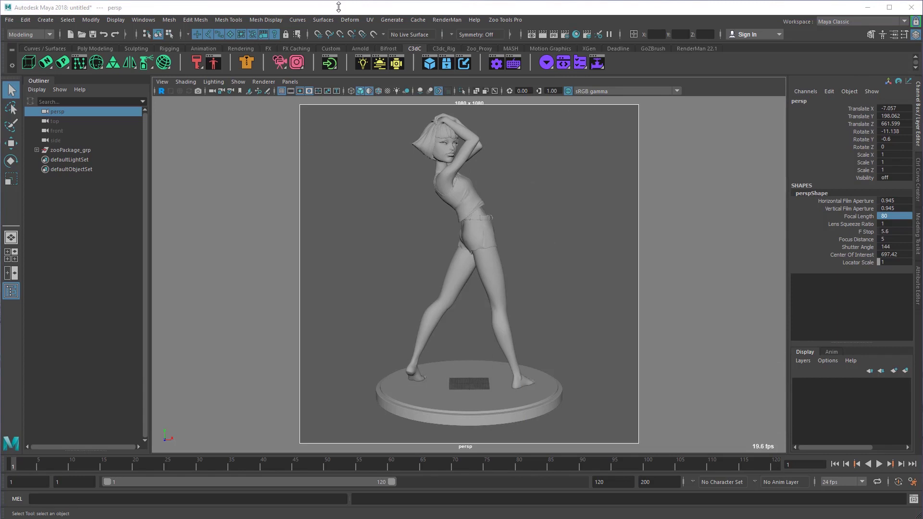
pyautogui.click(379, 64)
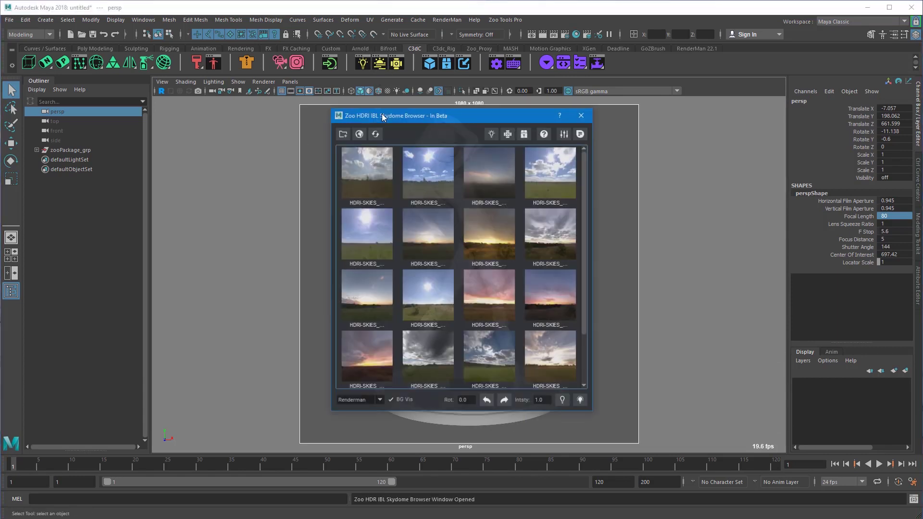
pyautogui.moveTo(383, 117); pyautogui.dragTo(505, 129)
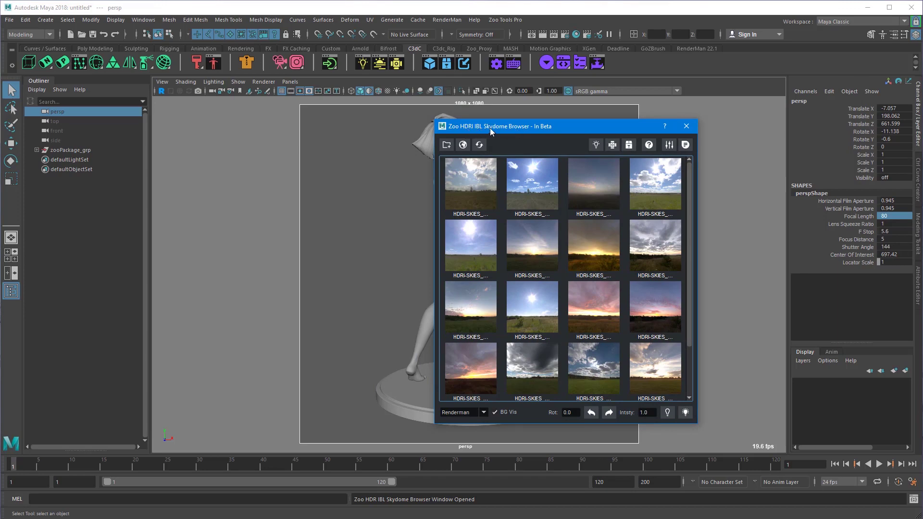
pyautogui.moveTo(588, 130); pyautogui.dragTo(244, 77)
pyautogui.click(176, 133)
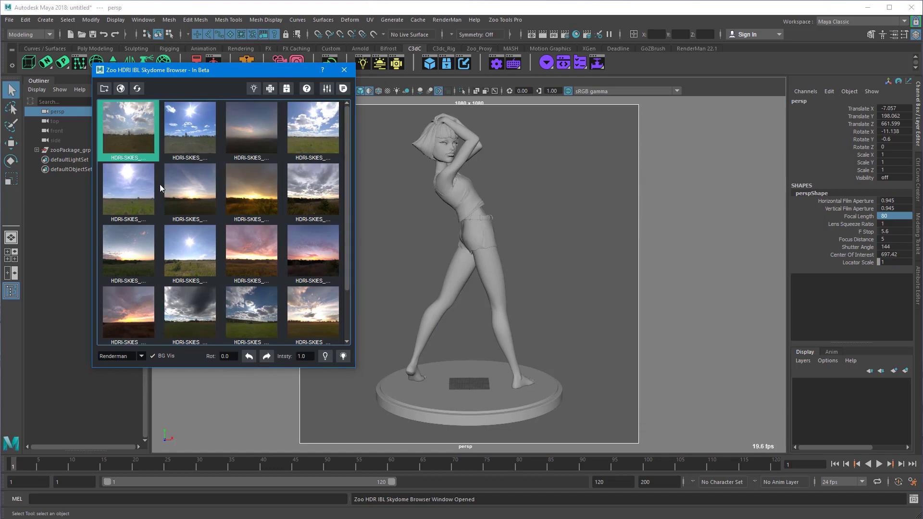
pyautogui.click(255, 189)
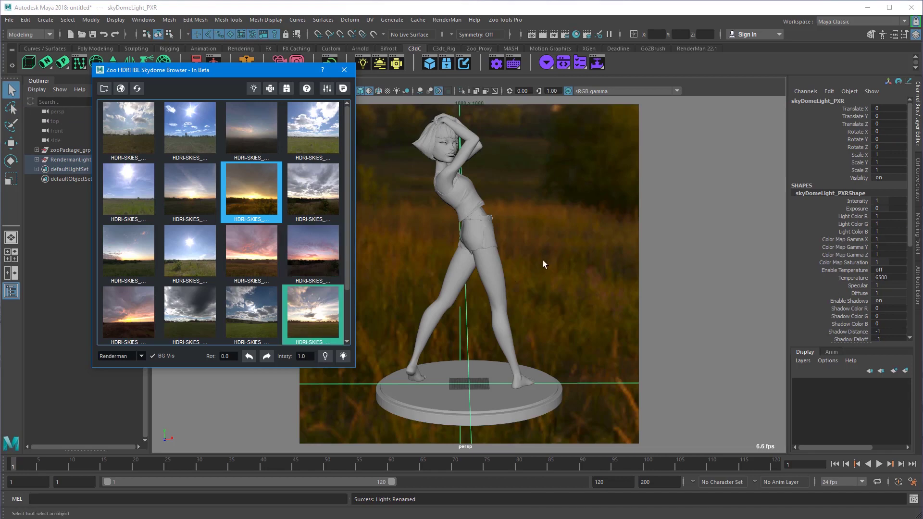
pyautogui.keyDown('alt'); pyautogui.moveTo(545, 259); pyautogui.dragTo(537, 280, button='right'); pyautogui.keyUp('alt')
pyautogui.scroll(5, 509, 284)
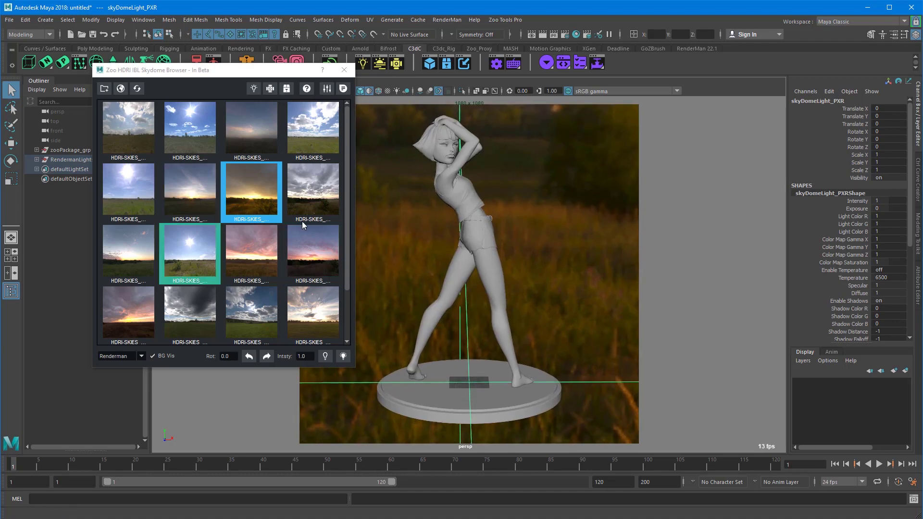
# Move the skydome browser clear of the figure, then render the perspective viewport with RenderMan and reframe the character
pyautogui.moveTo(249, 70); pyautogui.dragTo(183, 111)
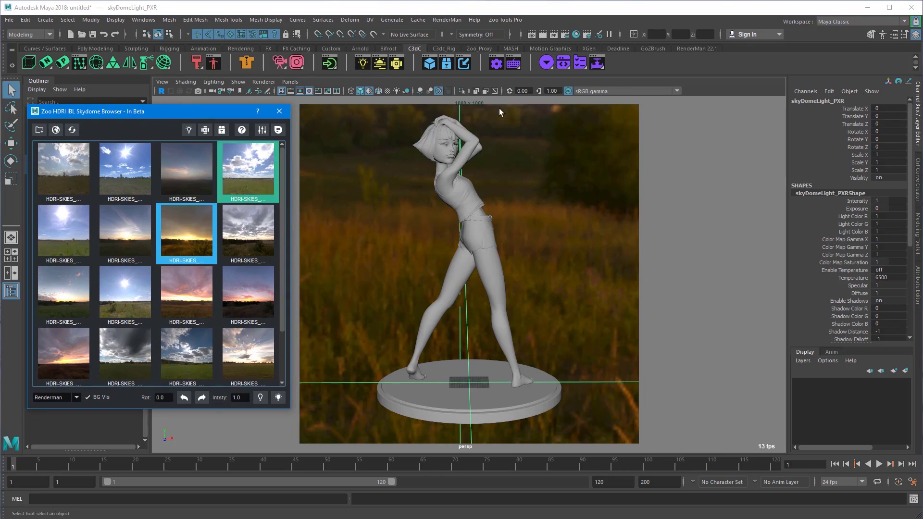
pyautogui.click(523, 185)
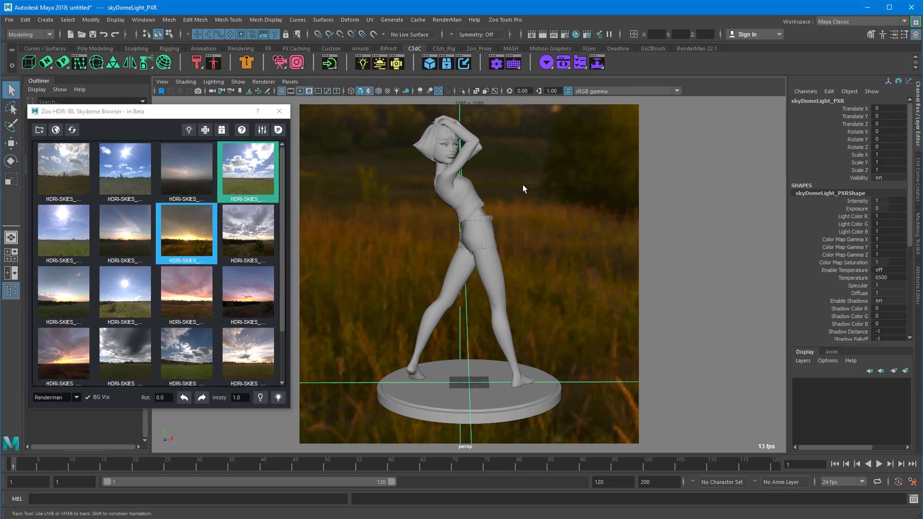
pyautogui.click(267, 82)
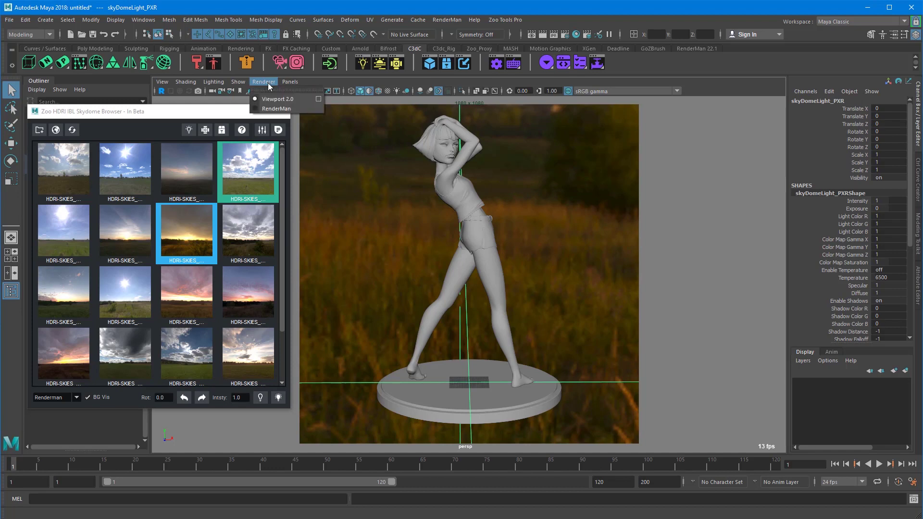
pyautogui.click(280, 109)
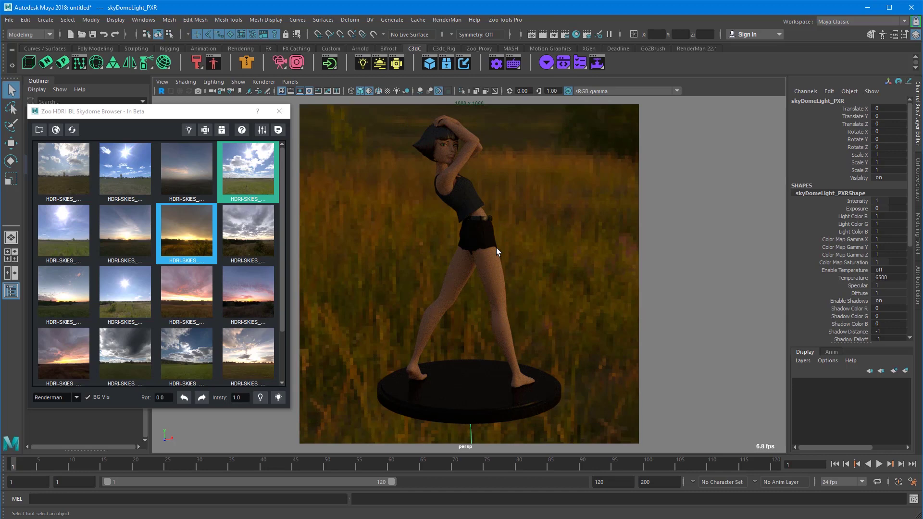
pyautogui.keyDown('alt'); pyautogui.moveTo(496, 247); pyautogui.dragTo(496, 239); pyautogui.keyUp('alt')
pyautogui.keyDown('alt'); pyautogui.moveTo(498, 237); pyautogui.dragTo(502, 243, button='middle'); pyautogui.keyUp('alt')
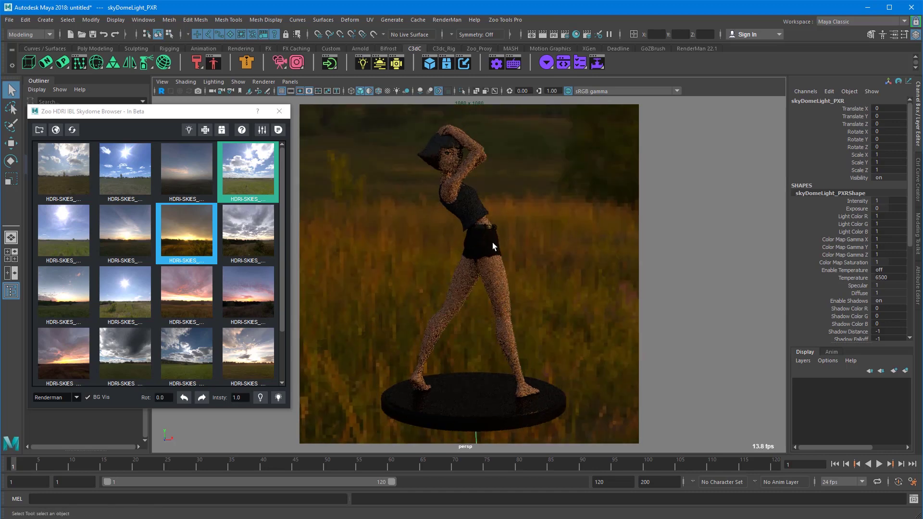
pyautogui.keyDown('alt'); pyautogui.moveTo(492, 247); pyautogui.dragTo(463, 174, button='right'); pyautogui.keyUp('alt')
# Try moving the black stand up and away from the figure's feet, undo the move and clear the selection
pyautogui.click(481, 209)
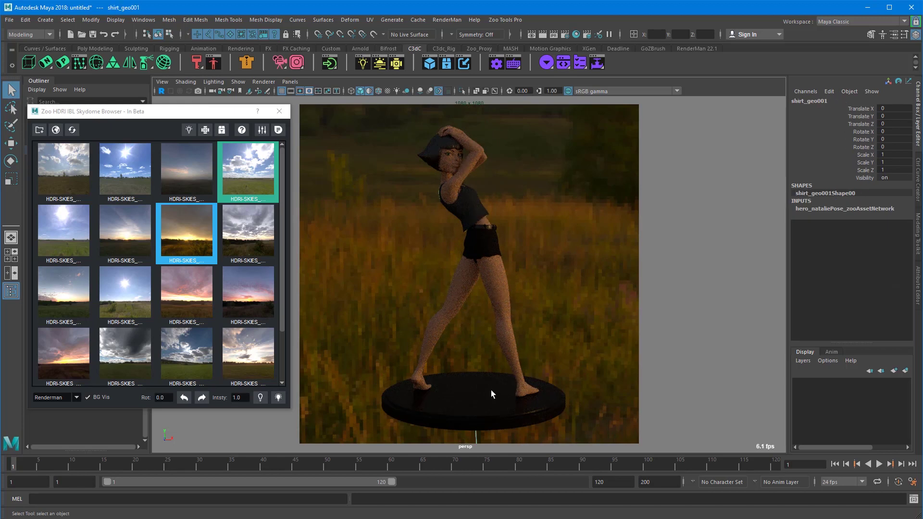
pyautogui.click(481, 400)
pyautogui.press('w')
pyautogui.moveTo(478, 391); pyautogui.dragTo(560, 307)
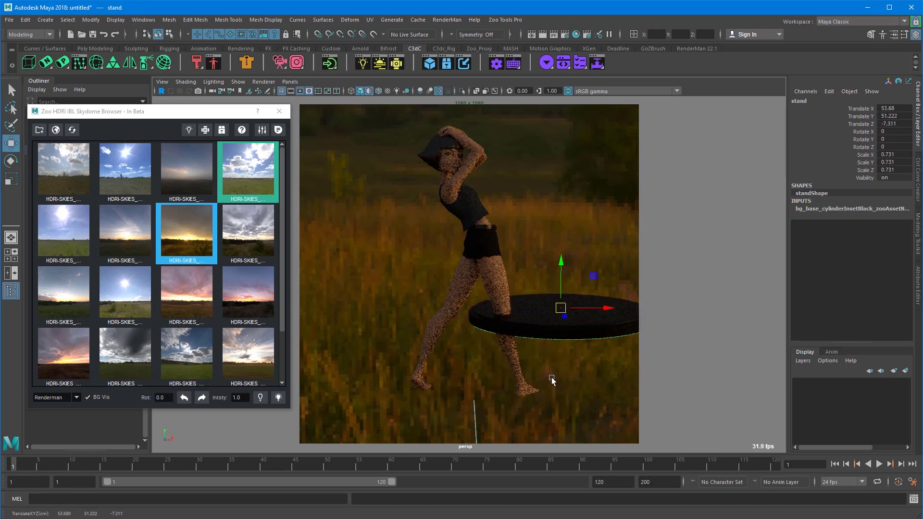
pyautogui.hotkey('ctrl', 'z')
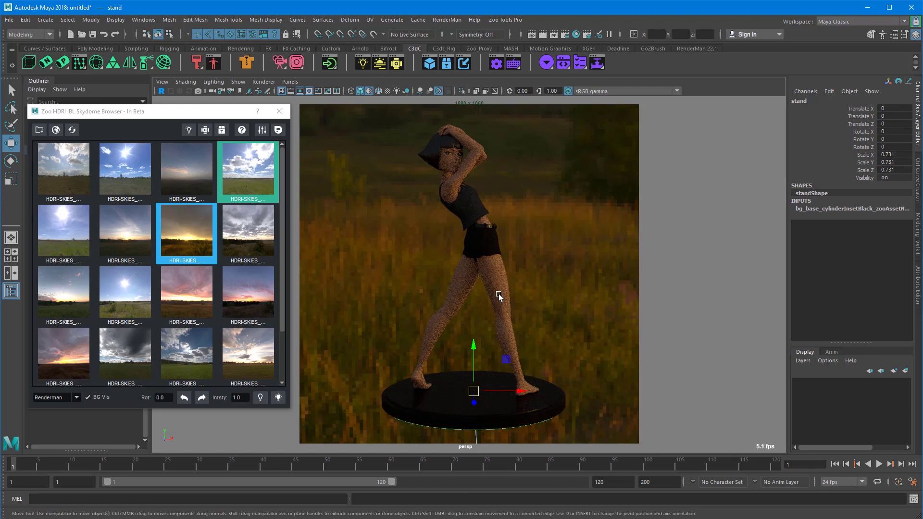
pyautogui.click(443, 241)
# Try the hazy, golden and pink sunset skies on the skydome, ending with the bright sun over the green field
pyautogui.click(131, 237)
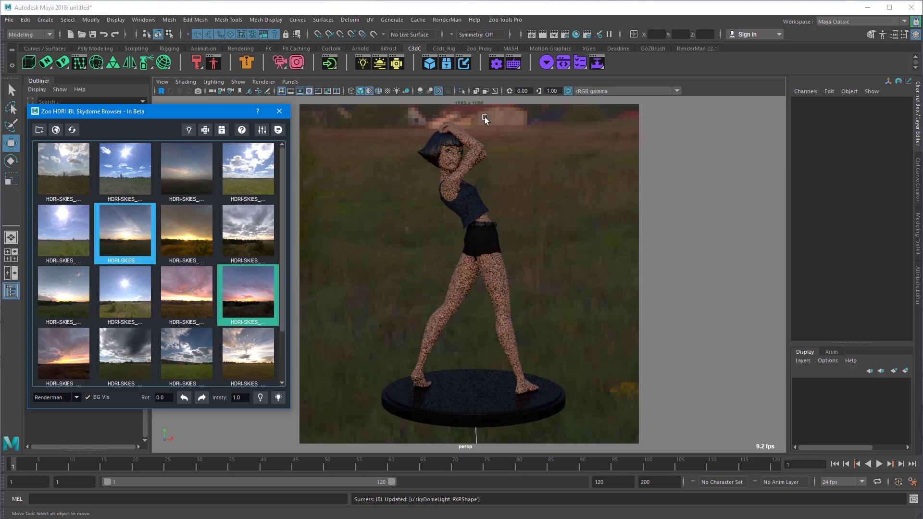
pyautogui.click(188, 240)
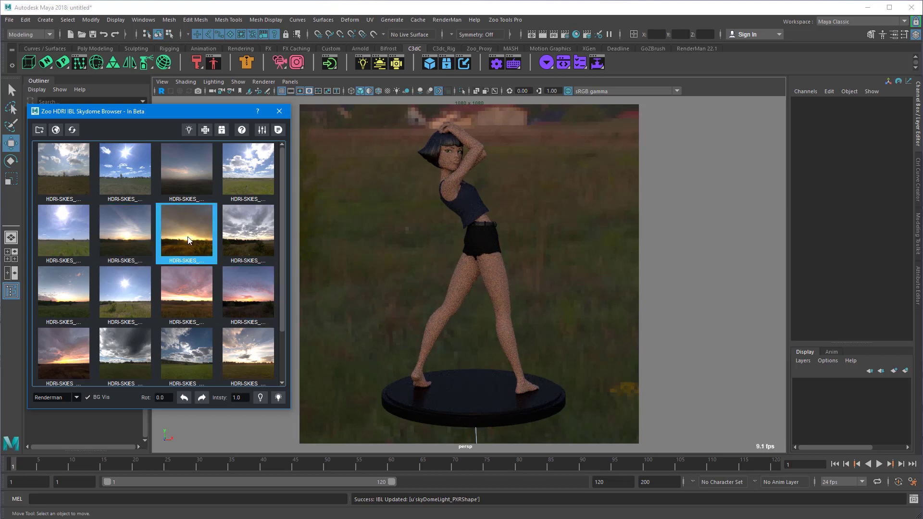
pyautogui.click(131, 231)
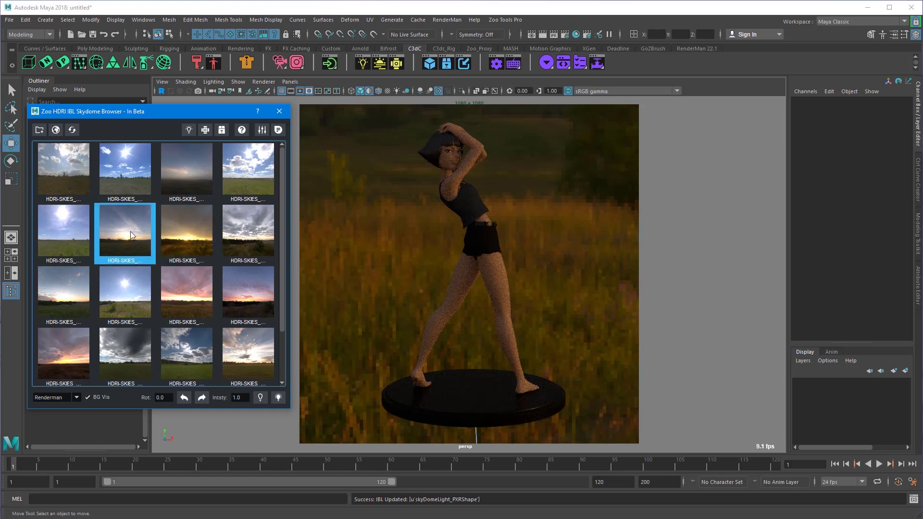
pyautogui.click(176, 228)
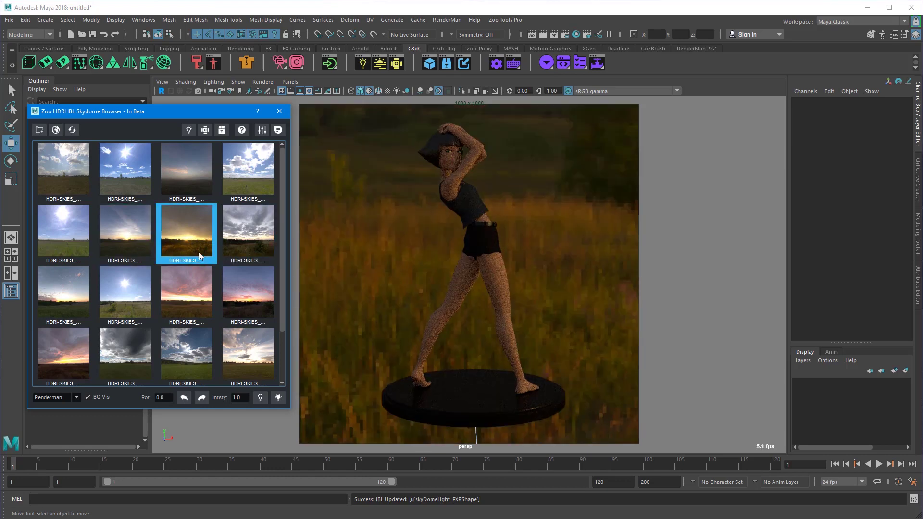
pyautogui.click(198, 289)
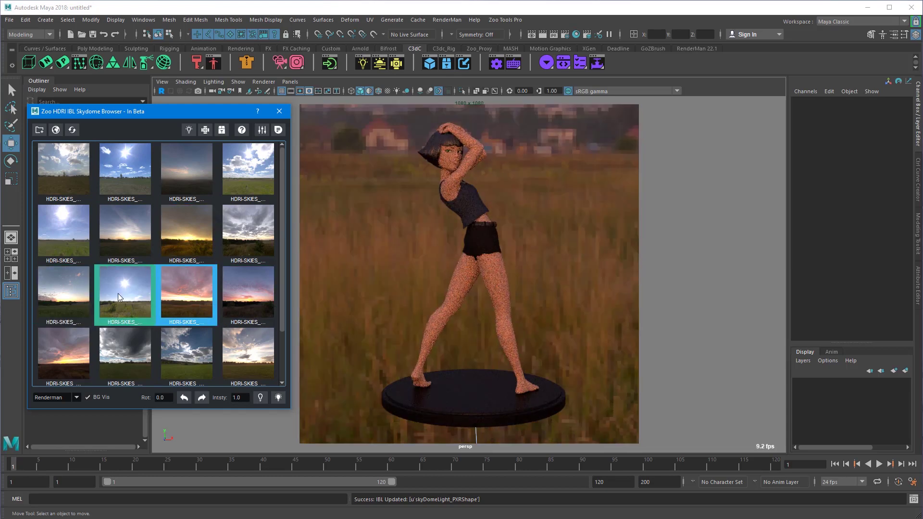
pyautogui.click(125, 295)
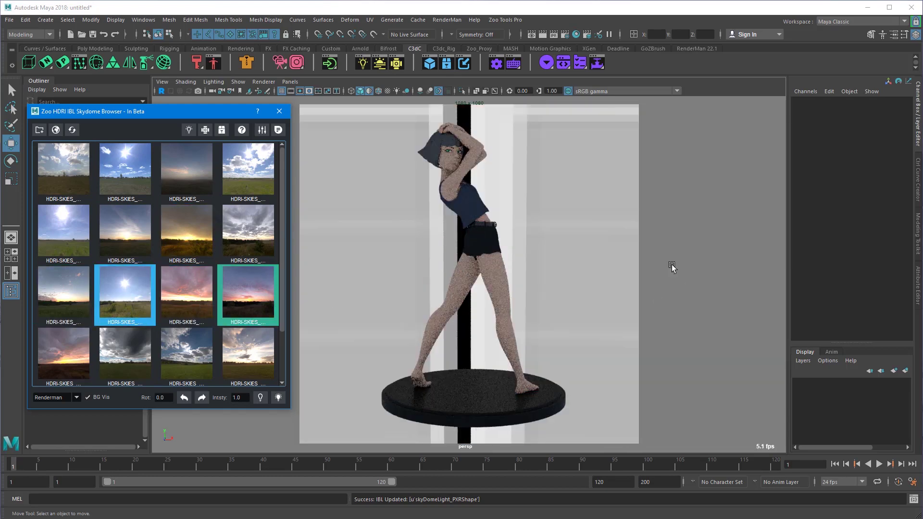
pyautogui.moveTo(137, 269)
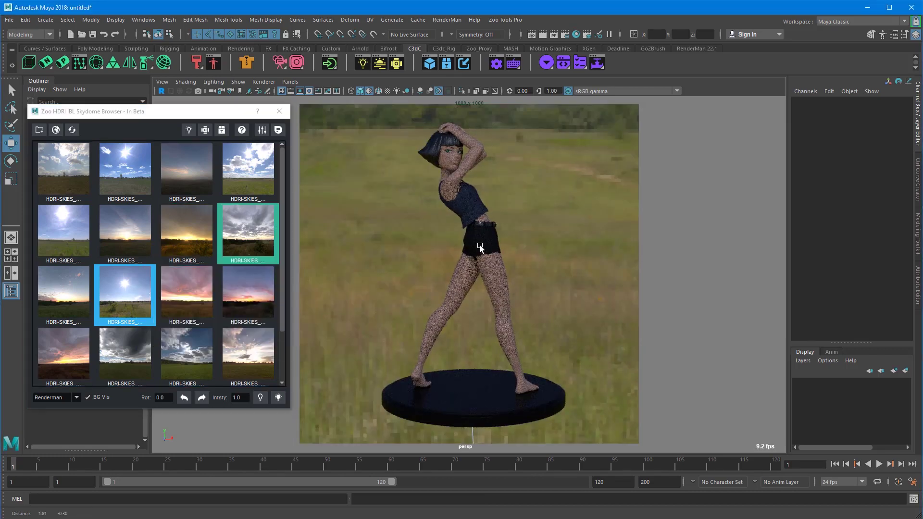
# Brighten the skydome light in increments, darken it slightly and reset its intensity to 1.0
pyautogui.click(278, 398)
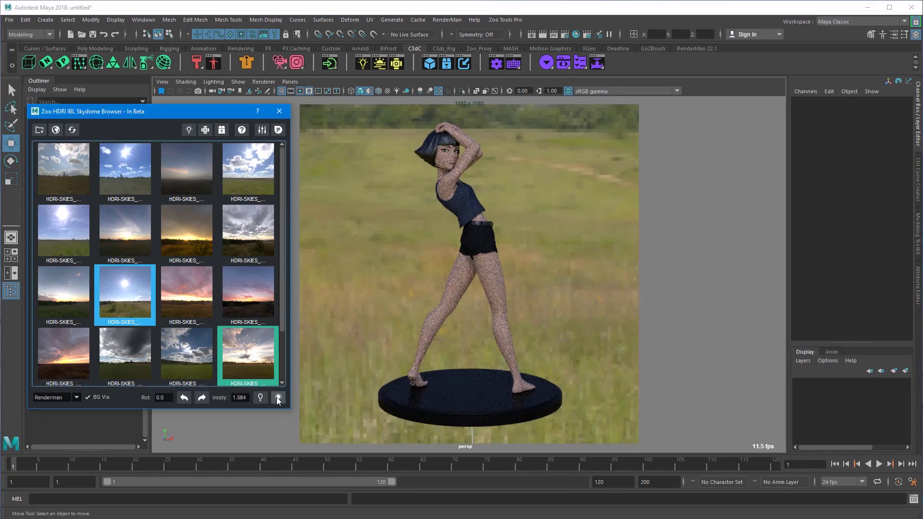
pyautogui.click(278, 398)
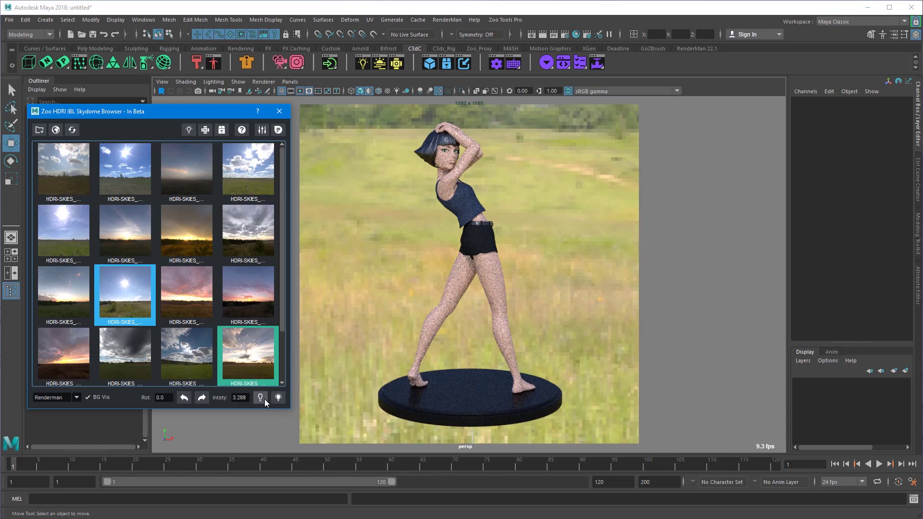
pyautogui.click(260, 397)
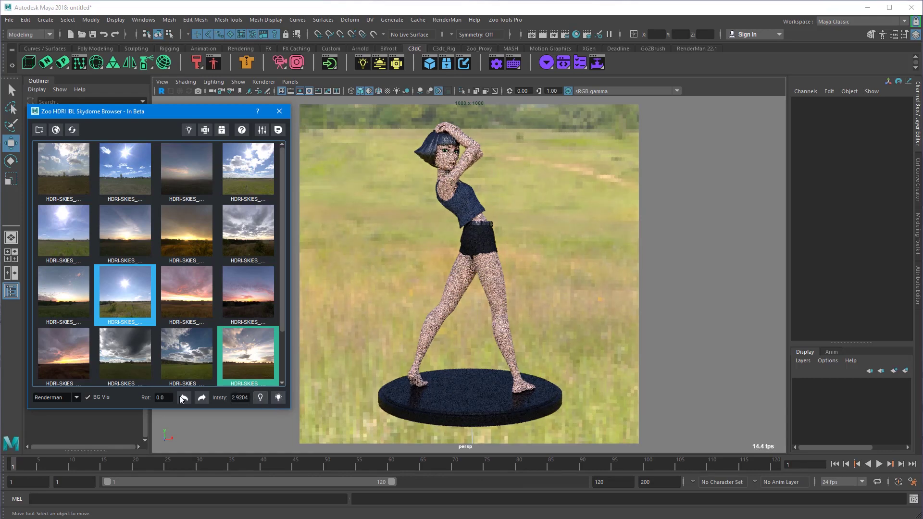
pyautogui.click(260, 399)
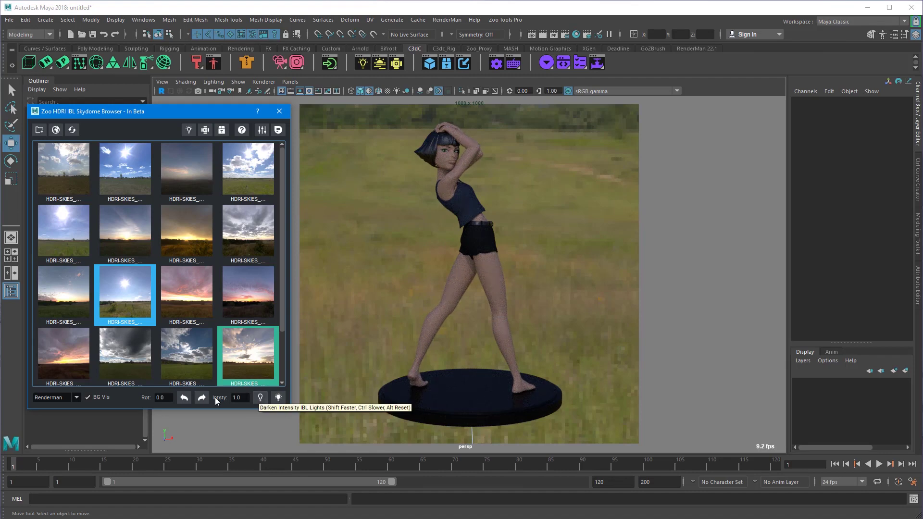
# Rotate the skydome in increments to -213 and beyond, then reset its rotation to 0
pyautogui.click(202, 399)
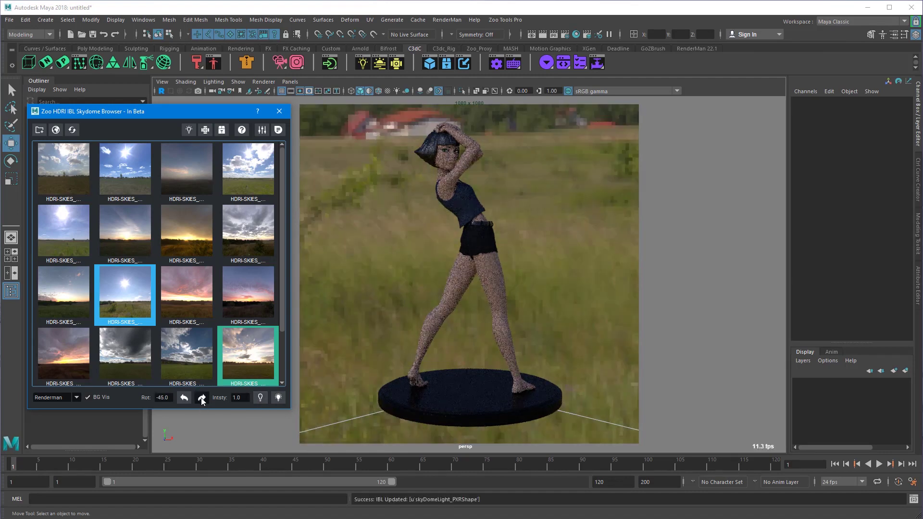
pyautogui.click(202, 399)
pyautogui.click(202, 398)
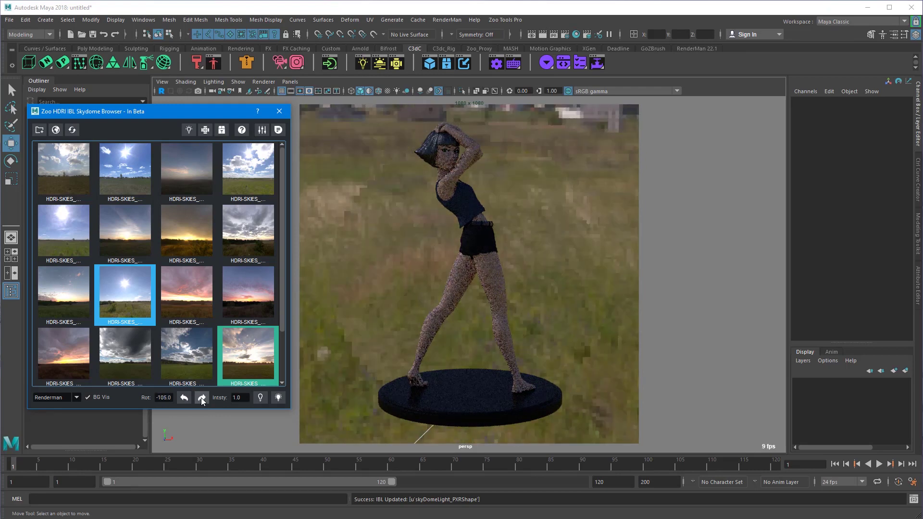
pyautogui.click(202, 399)
pyautogui.click(202, 399)
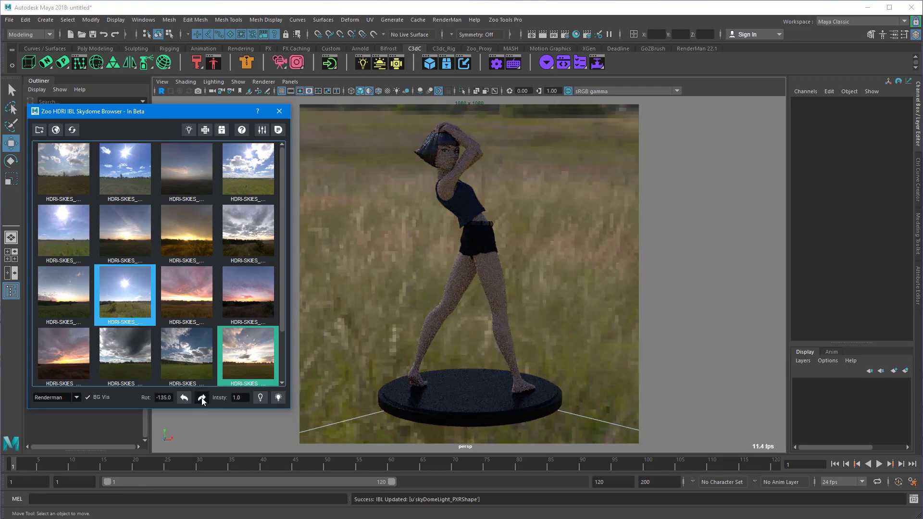
pyautogui.click(202, 399)
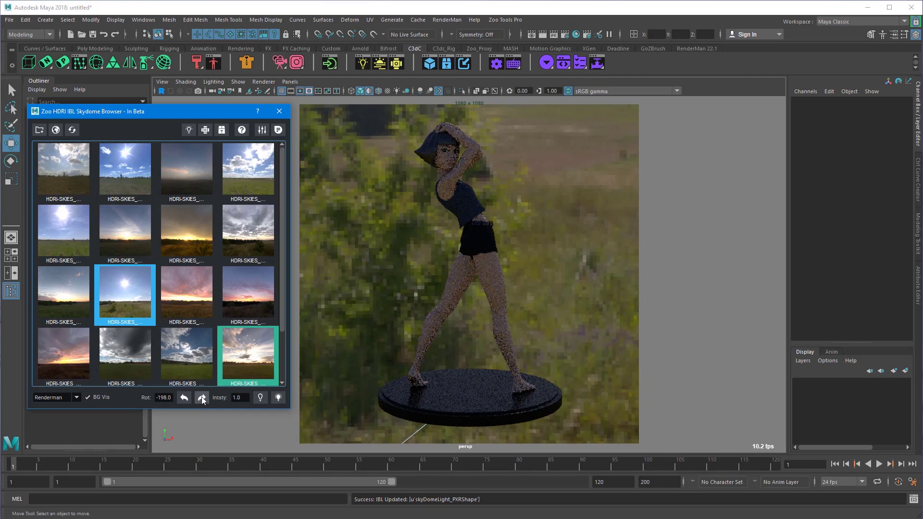
pyautogui.click(202, 399)
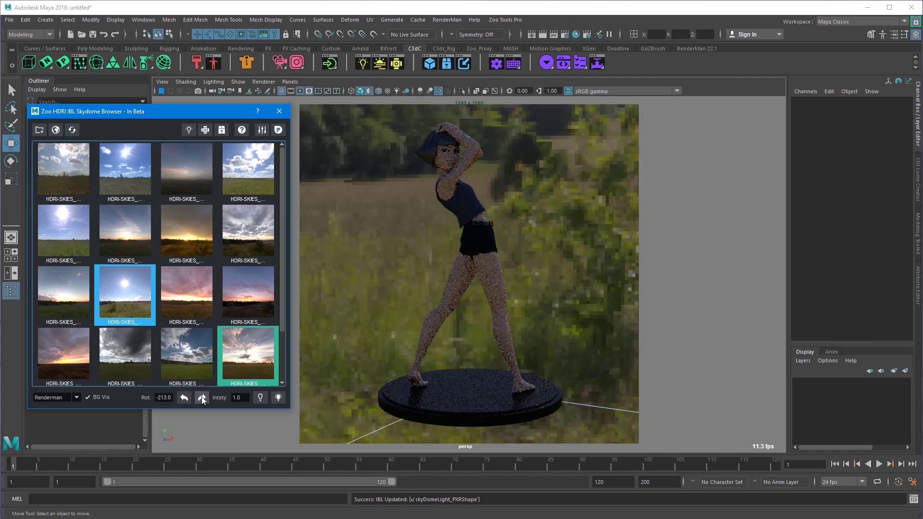
pyautogui.click(201, 399)
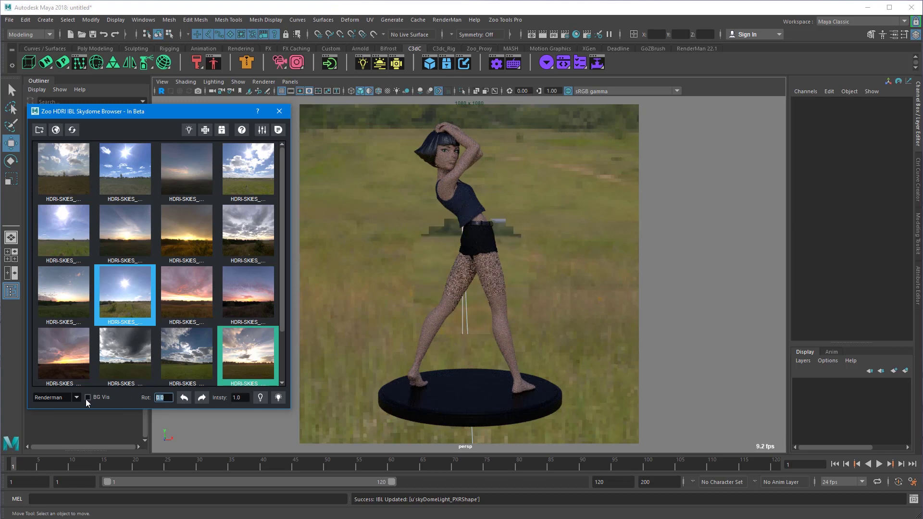
# Turn off the skydome's background visibility and toggle the display of plugin shapes in the viewport
pyautogui.click(87, 397)
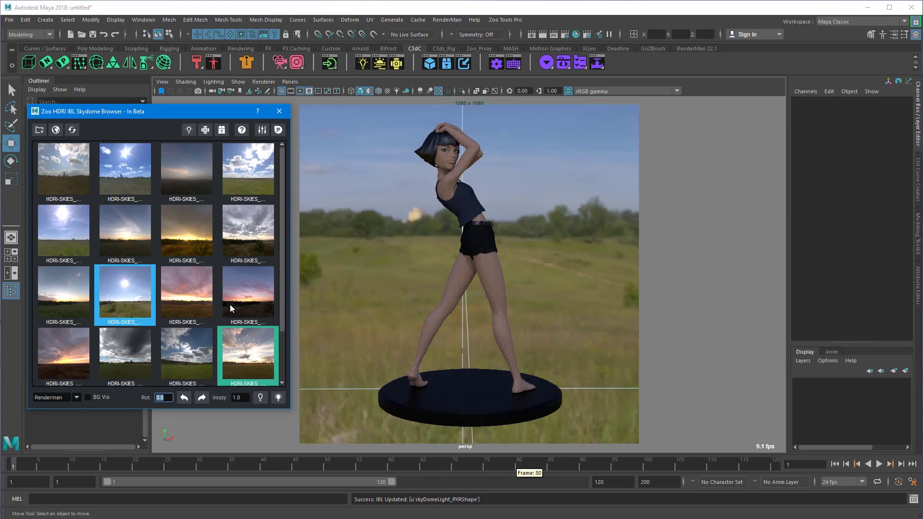
pyautogui.click(238, 81)
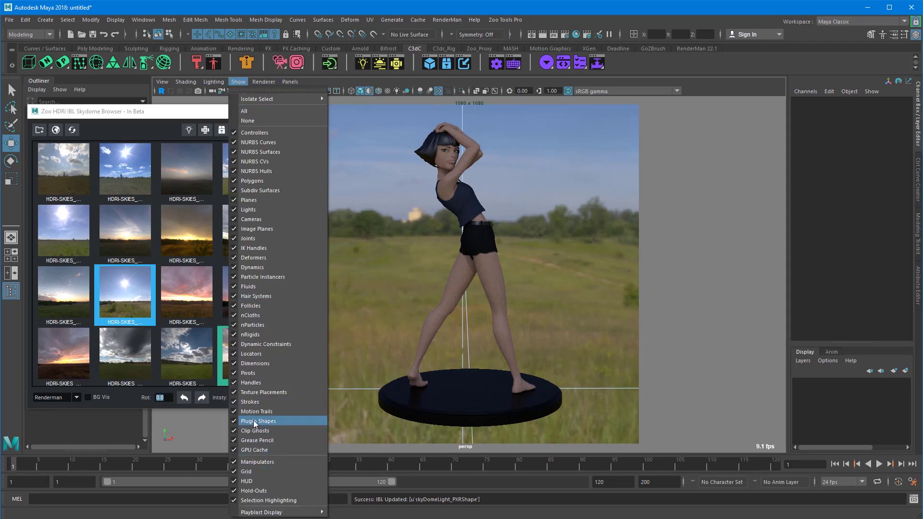
pyautogui.click(280, 422)
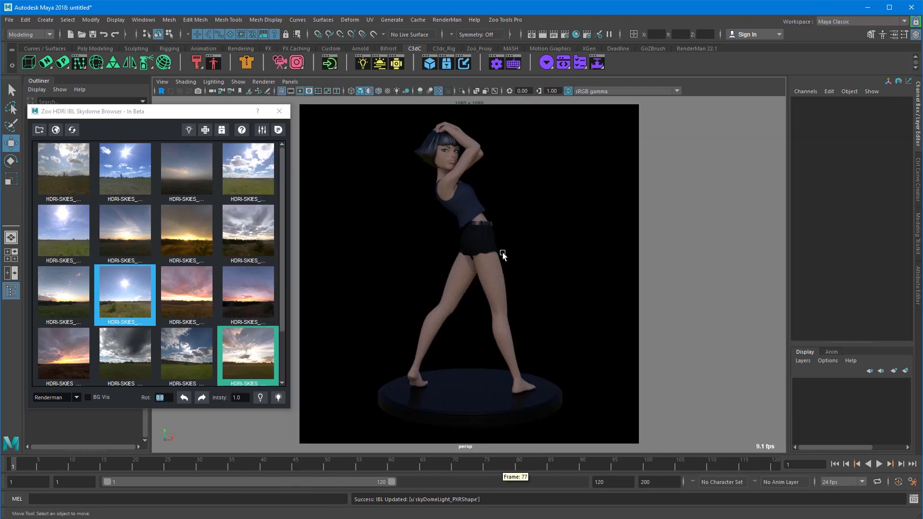
# Turn the skydome's background visibility back on and set the light intensity to 5
pyautogui.click(95, 396)
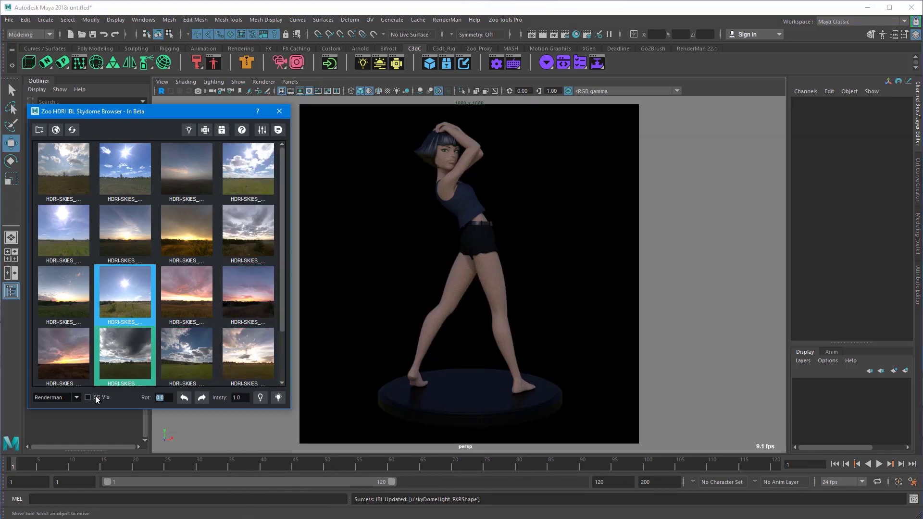
pyautogui.click(95, 396)
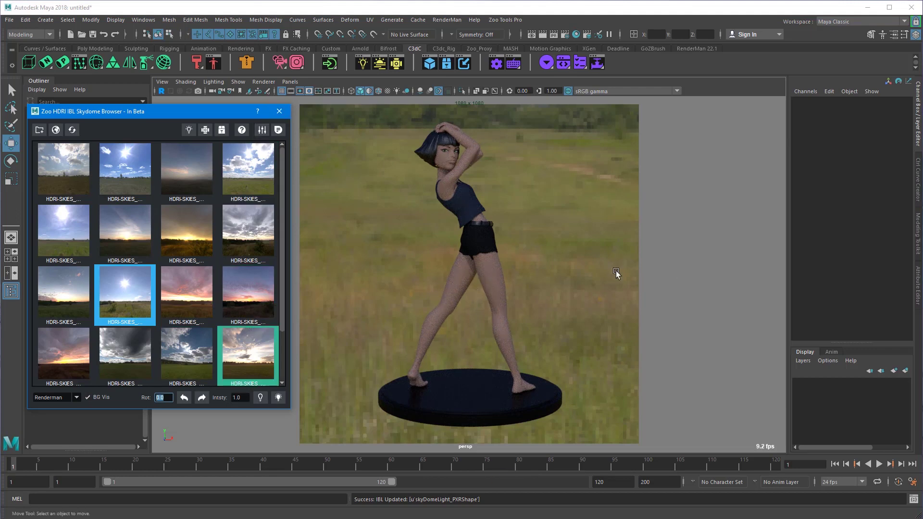
pyautogui.click(279, 399)
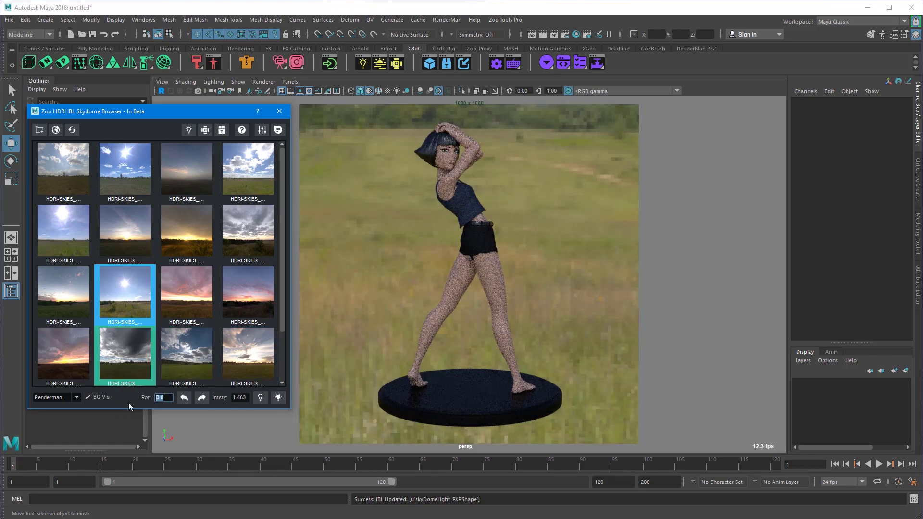
pyautogui.press('Tab')
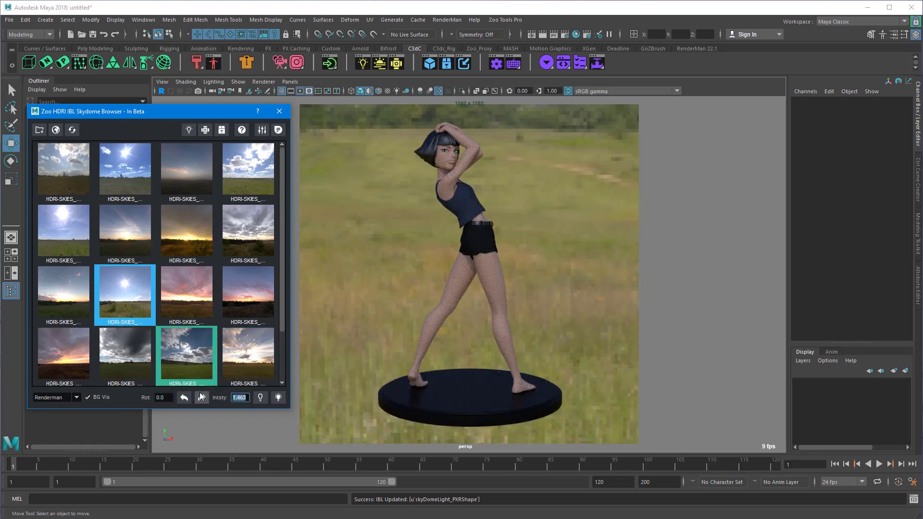
pyautogui.write('5')
pyautogui.press('Return')
# Hide the skydome background and compare the golden and pink sunset skies, ending with the pink one
pyautogui.click(176, 293)
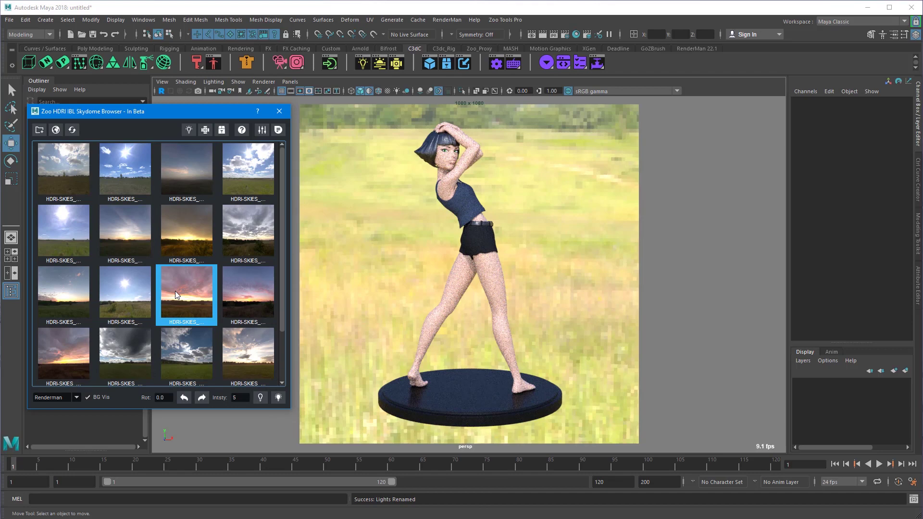
pyautogui.click(189, 235)
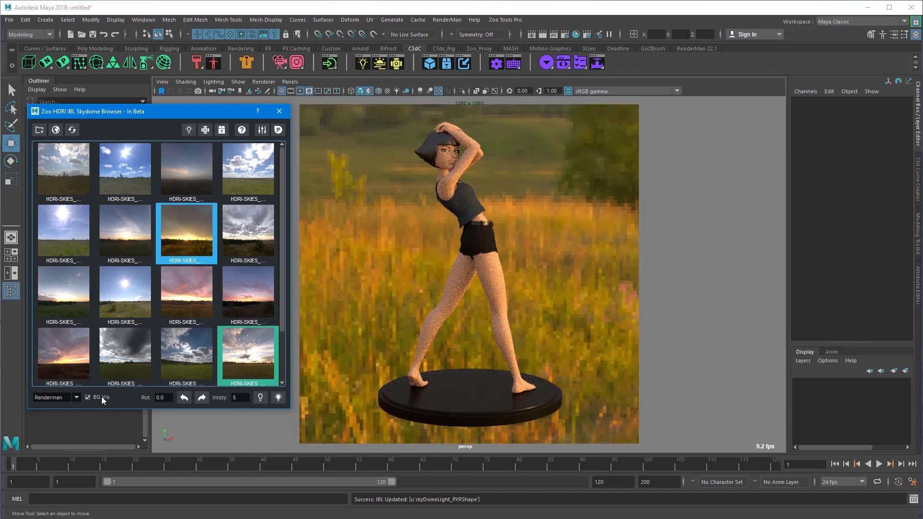
pyautogui.click(102, 397)
pyautogui.click(198, 297)
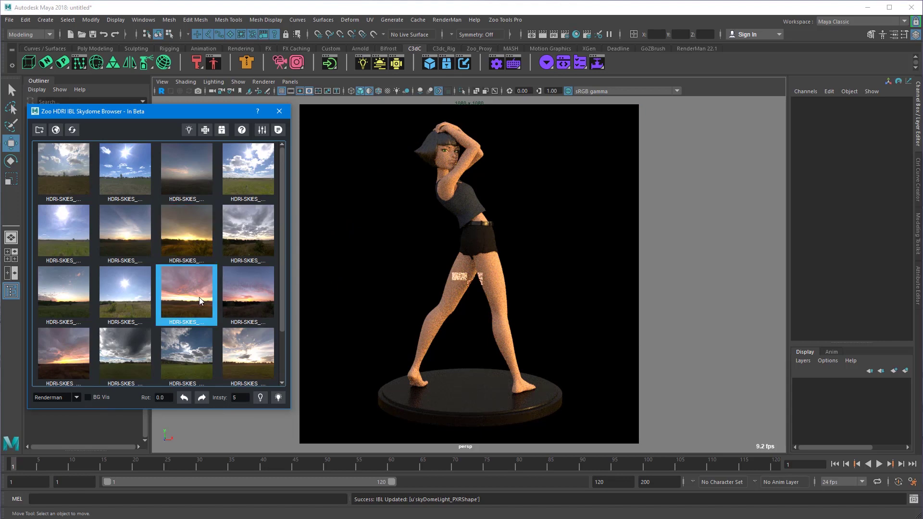
# Apply the blue cloudy sky over a green field to the skydome and close the HDRI skydome browser
pyautogui.click(183, 364)
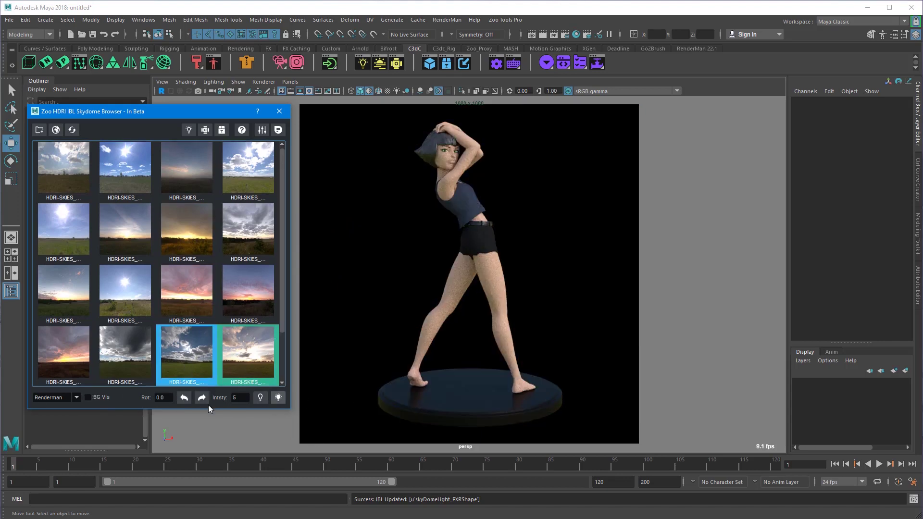
pyautogui.moveTo(142, 104); pyautogui.dragTo(153, 110)
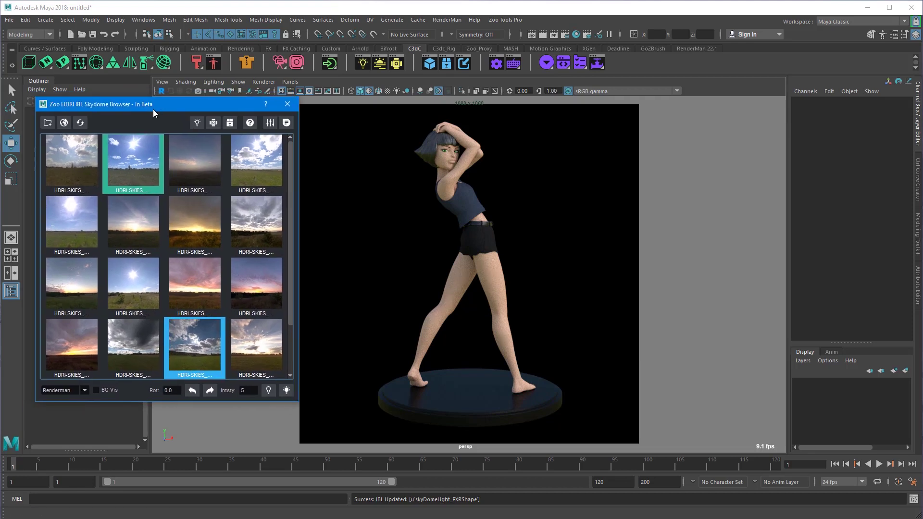
pyautogui.click(291, 106)
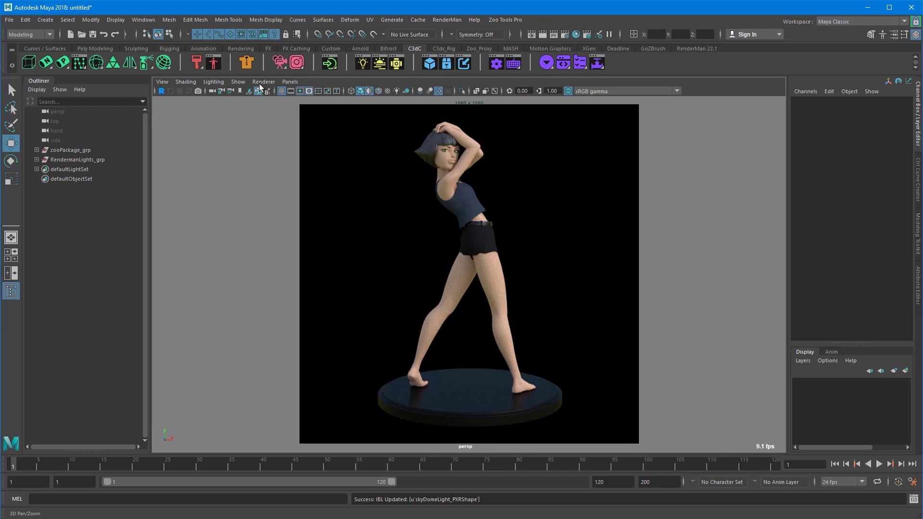
# Switch the viewport renderer from RenderMan to Viewport 2.0 and turn on the display of plugin shapes
pyautogui.click(262, 83)
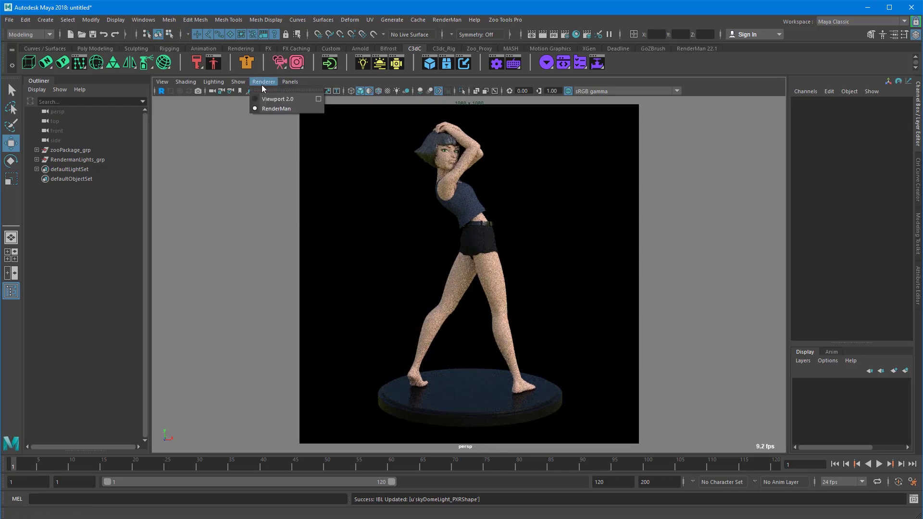
pyautogui.click(281, 99)
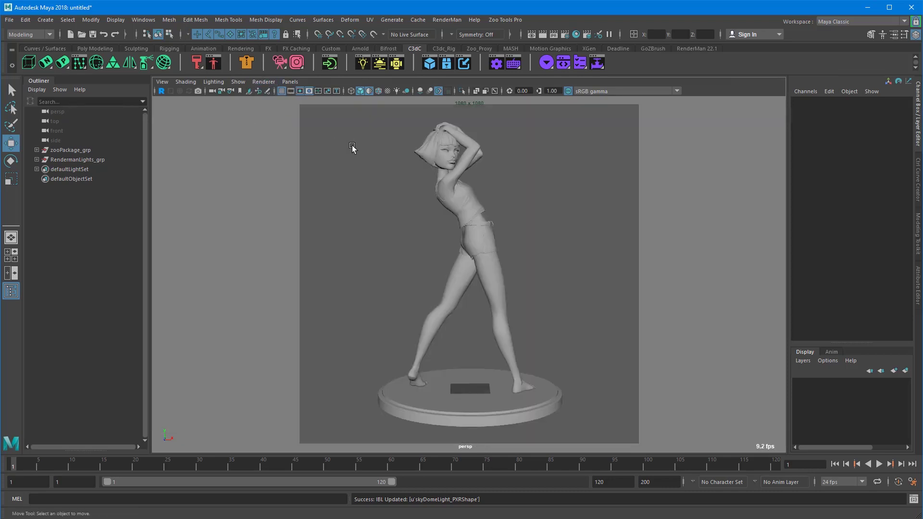
pyautogui.keyDown('alt'); pyautogui.moveTo(469, 211); pyautogui.dragTo(470, 211, button='middle'); pyautogui.keyUp('alt')
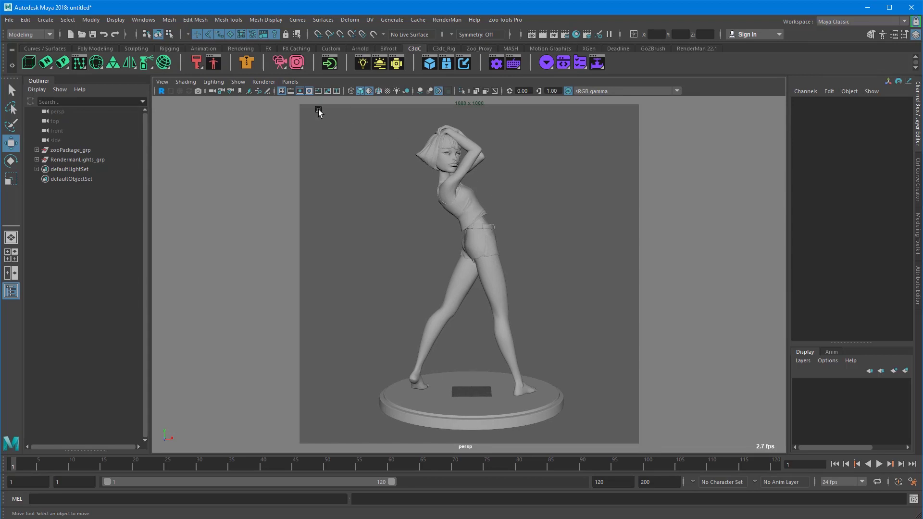
pyautogui.click(237, 82)
pyautogui.click(253, 421)
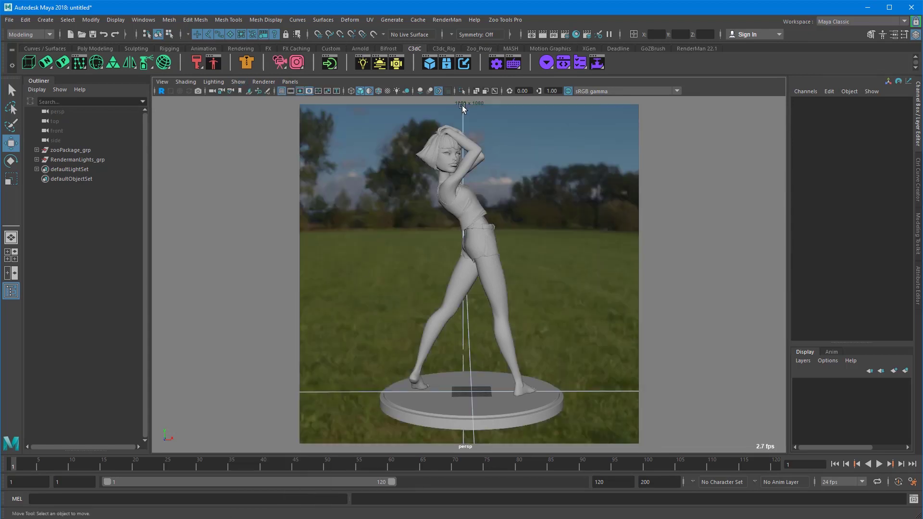
pyautogui.keyDown('alt'); pyautogui.moveTo(523, 220); pyautogui.dragTo(523, 219, button='middle'); pyautogui.keyUp('alt')
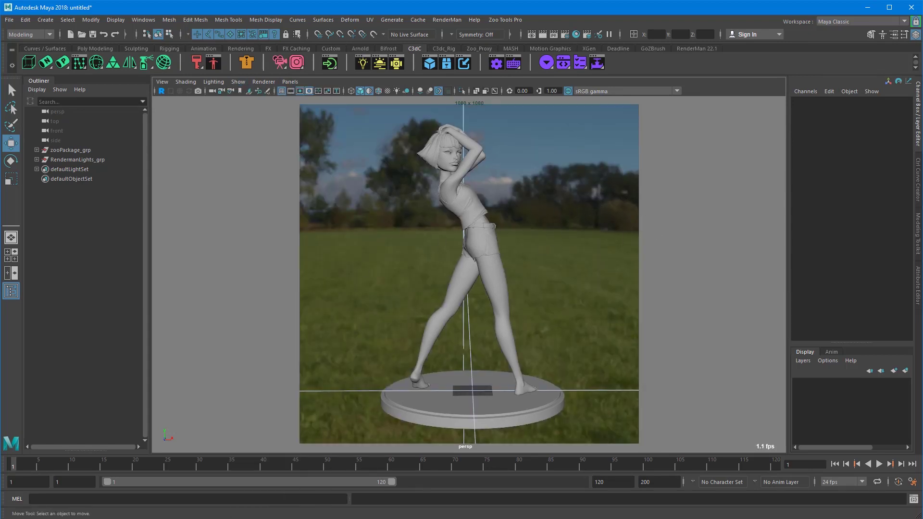
# Bring up the Zoo Package Browser beside the character and select the cylinder stand under her feet
pyautogui.moveTo(922, 48); pyautogui.dragTo(692, 60)
pyautogui.click(696, 212)
pyautogui.scroll(2, 709, 212)
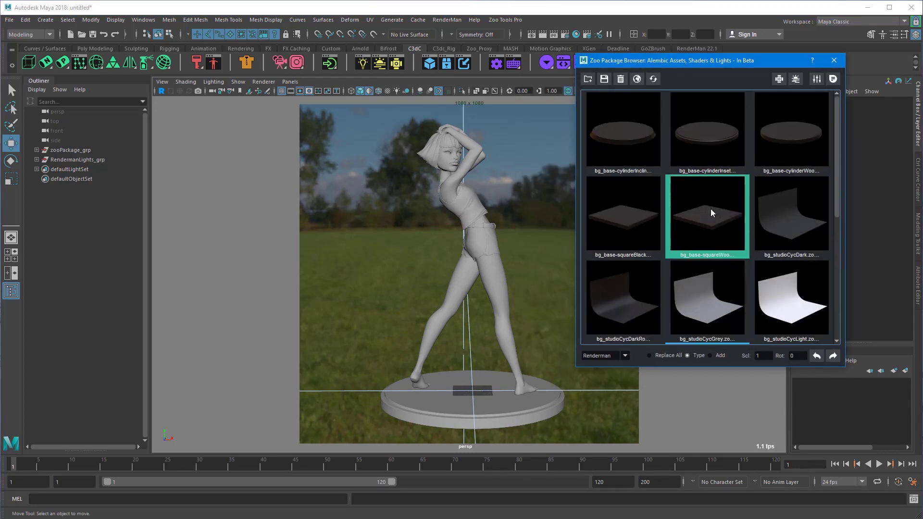
pyautogui.scroll(-2, 731, 200)
pyautogui.scroll(2, 731, 201)
pyautogui.click(695, 152)
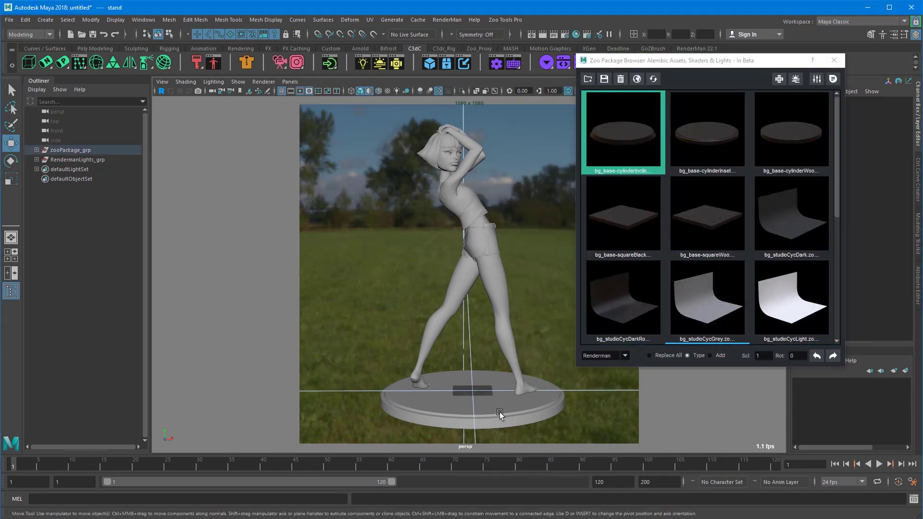
pyautogui.click(719, 61)
pyautogui.moveTo(719, 60); pyautogui.dragTo(622, 59)
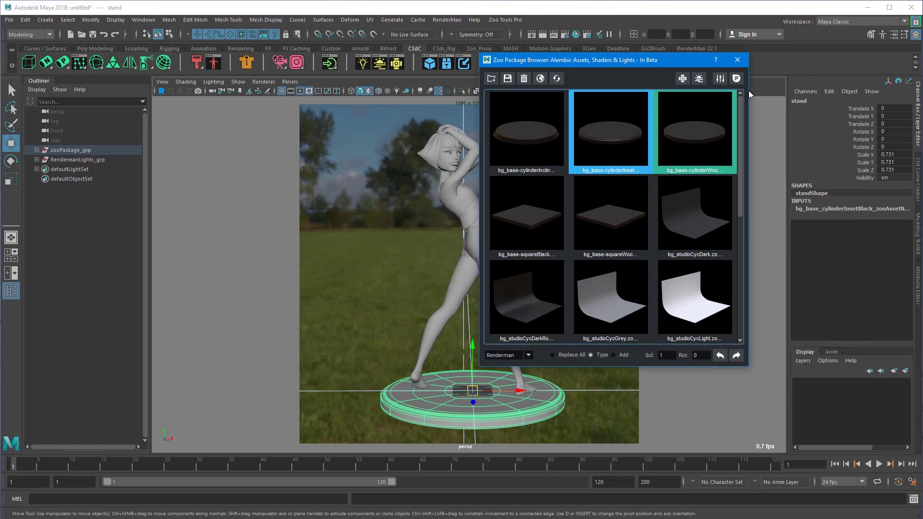
# Show the package information and check the package type of the inset cylinder base and the grey studio cyc
pyautogui.click(736, 79)
pyautogui.moveTo(681, 60); pyautogui.dragTo(622, 60)
pyautogui.doubleClick(805, 86)
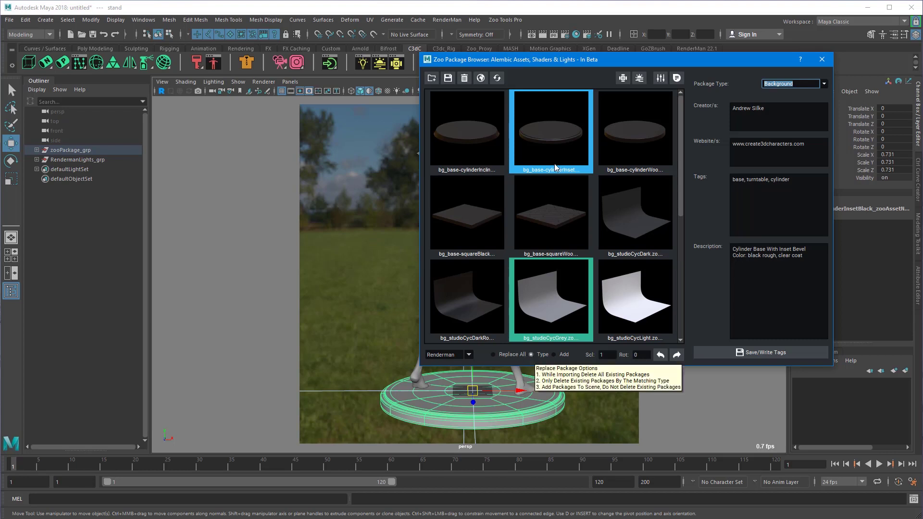
pyautogui.click(548, 310)
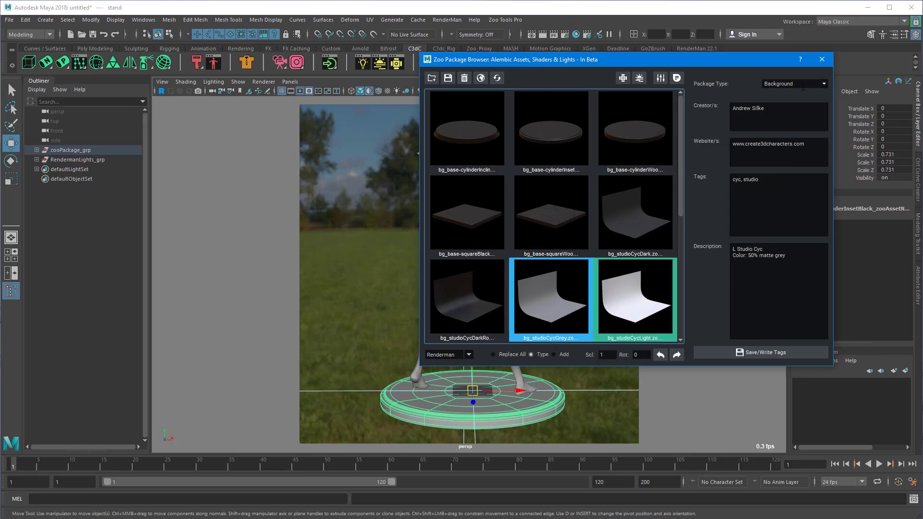
pyautogui.press('Tab')
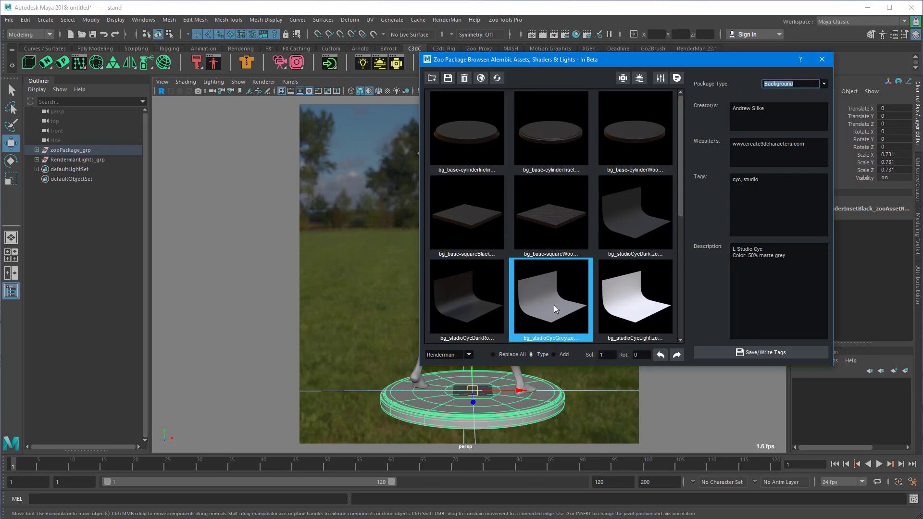
# Import several base and studio cyc backgrounds in turn, ending with the bg_studioCycGrey package behind the character
pyautogui.doubleClick(553, 290)
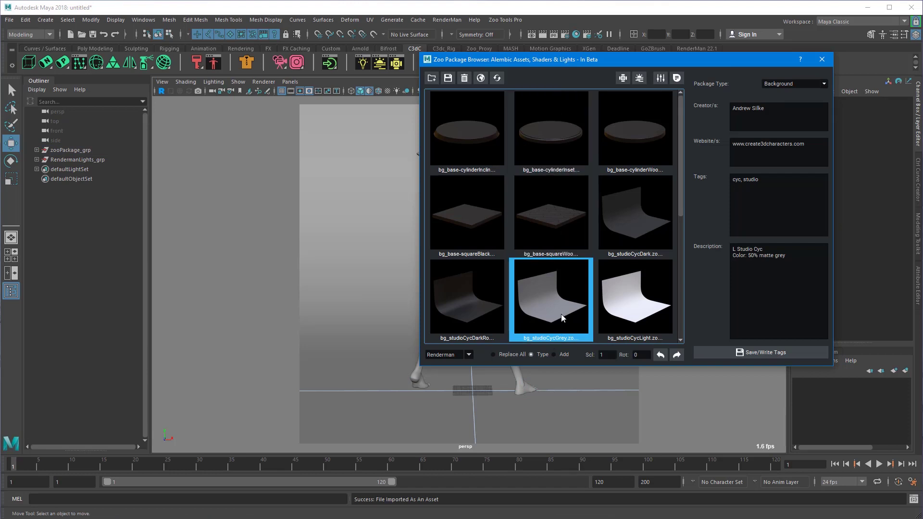
pyautogui.click(558, 206)
pyautogui.click(476, 212)
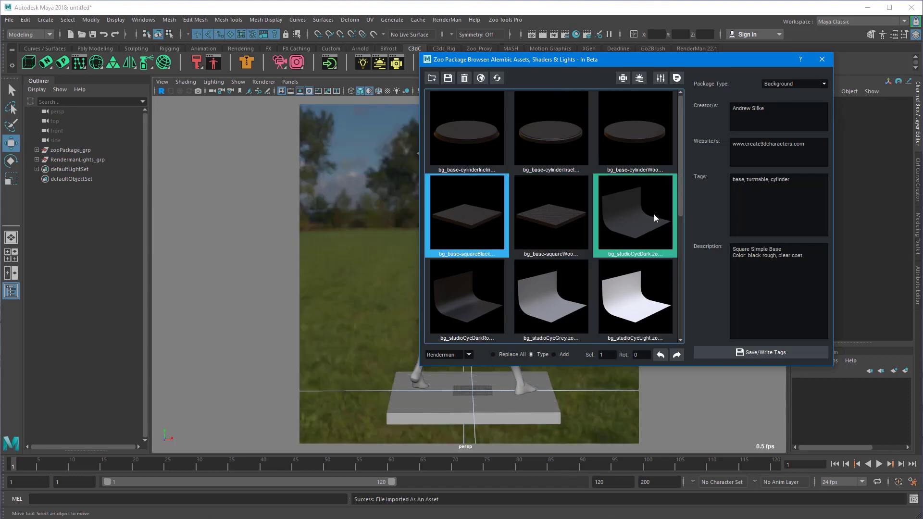
pyautogui.click(654, 215)
pyautogui.click(487, 129)
pyautogui.click(541, 291)
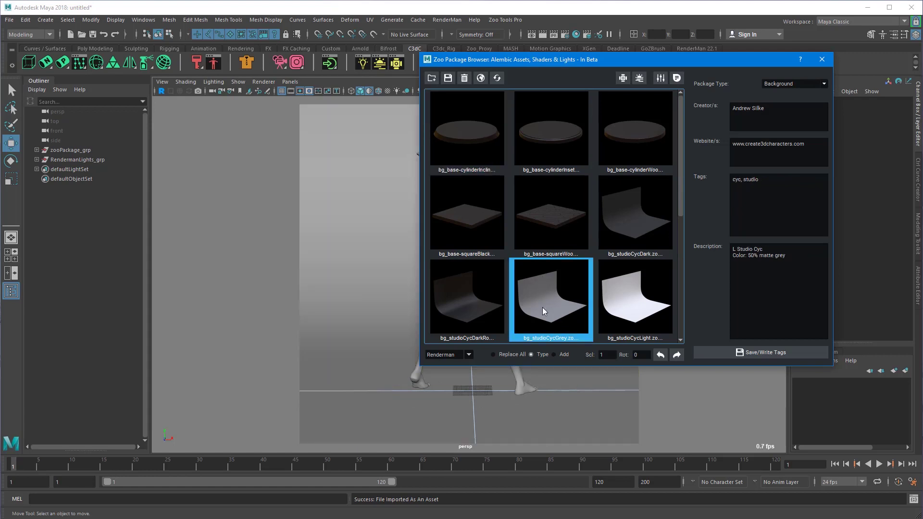
# Browse the hero models and check the package type and tags of hero_nataliePose and hero_tortoise
pyautogui.scroll(-3, 576, 223)
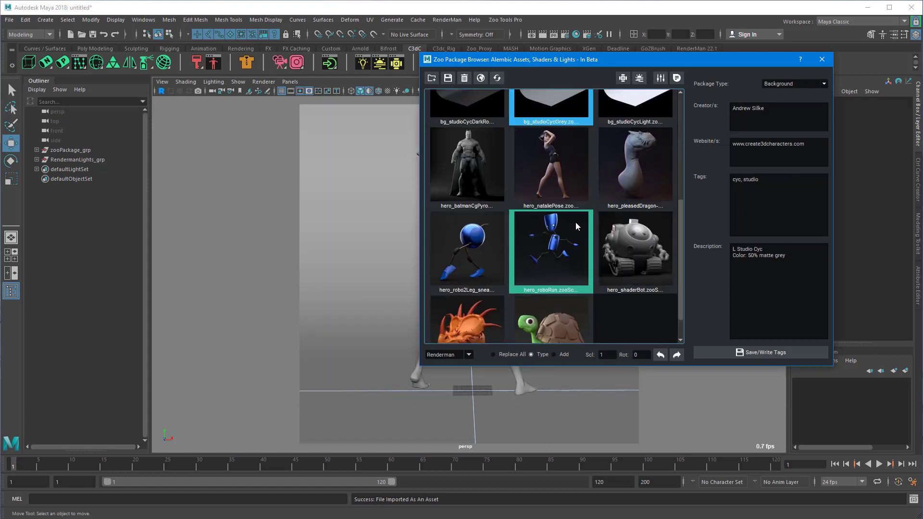
pyautogui.scroll(-1, 577, 222)
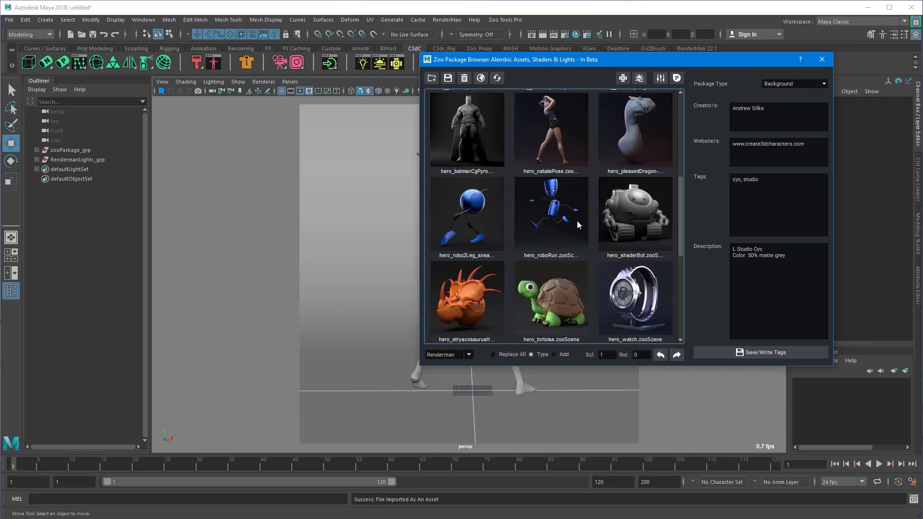
pyautogui.click(555, 115)
pyautogui.click(788, 79)
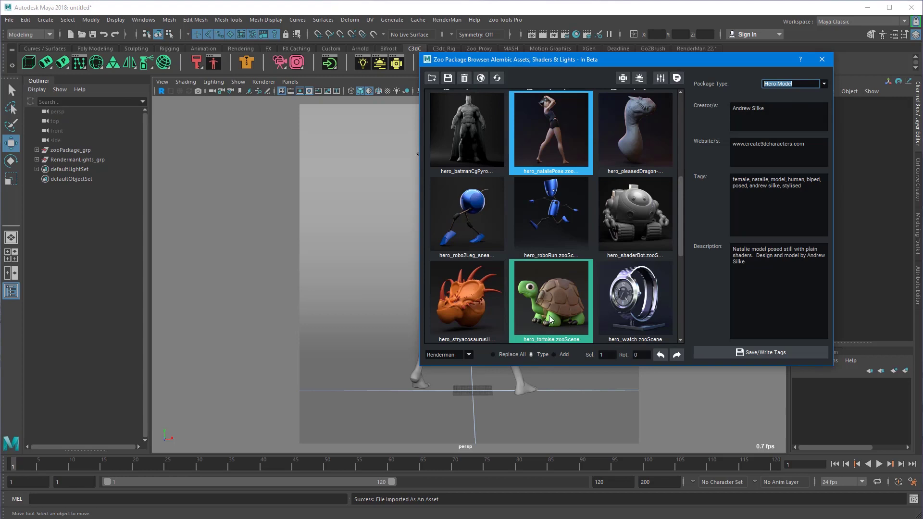
pyautogui.click(548, 294)
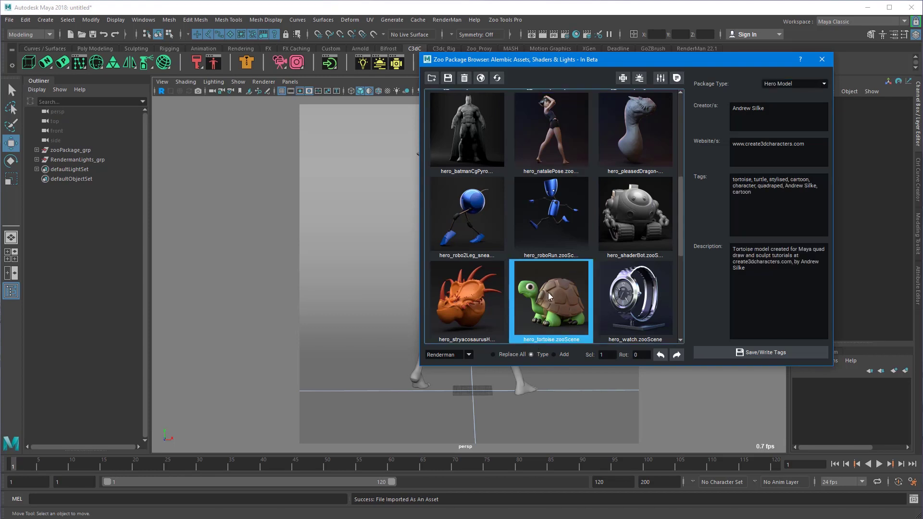
# Swap the hero model to the sneaking two-legged robot, the shader bot, and back to hero_nataliePose
pyautogui.moveTo(541, 62); pyautogui.dragTo(581, 55)
pyautogui.click(511, 213)
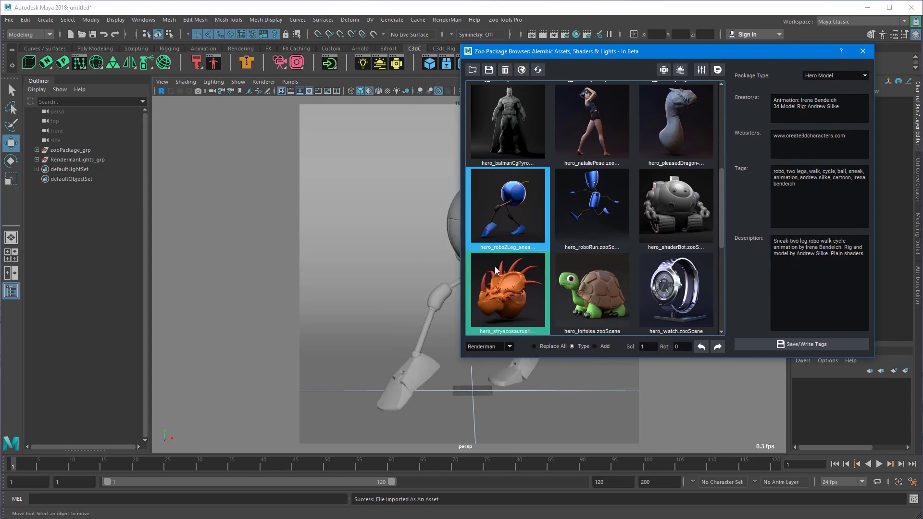
pyautogui.click(675, 207)
pyautogui.moveTo(646, 52); pyautogui.dragTo(760, 49)
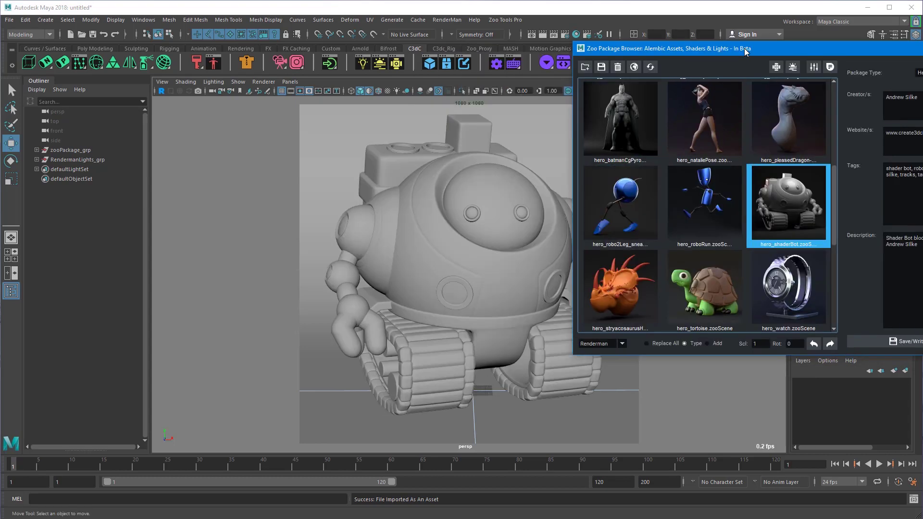
pyautogui.click(684, 116)
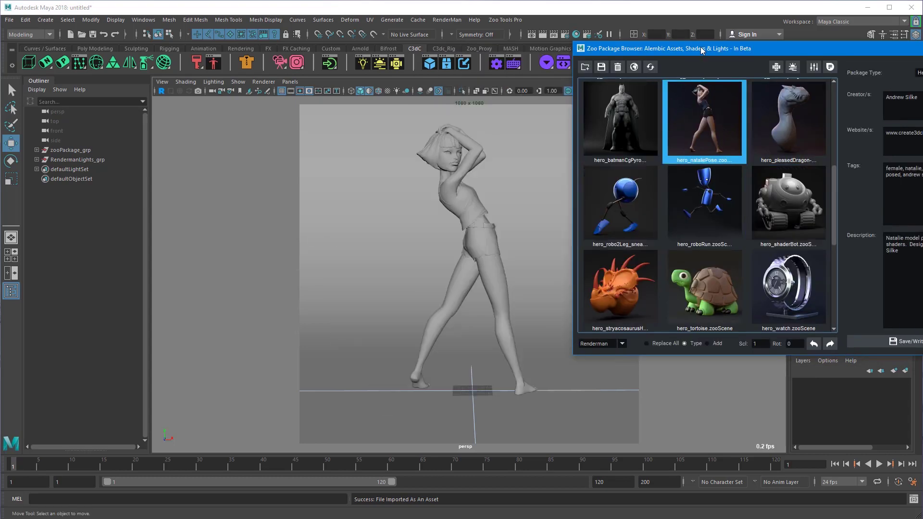
# Import the Batman and watch hero models in turn and highlight their creator, website, download link and tag details
pyautogui.moveTo(700, 47); pyautogui.dragTo(580, 76)
pyautogui.click(503, 144)
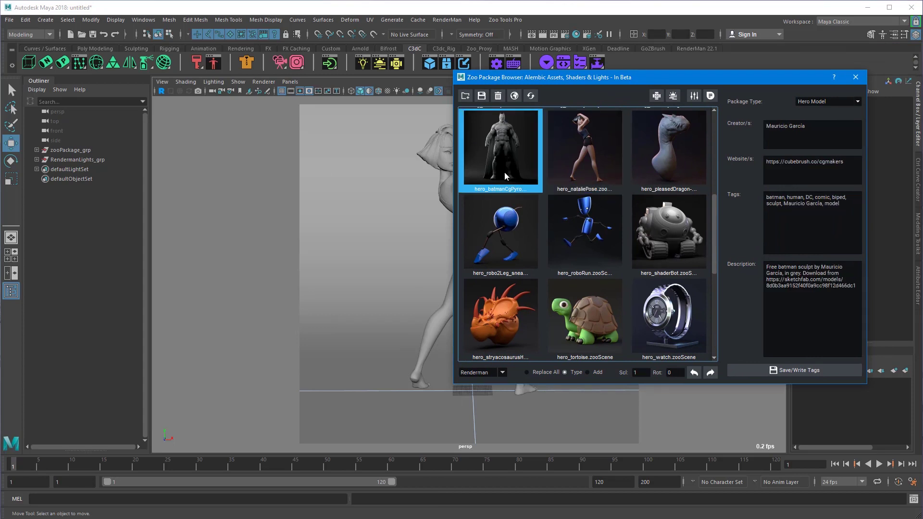
pyautogui.click(810, 140)
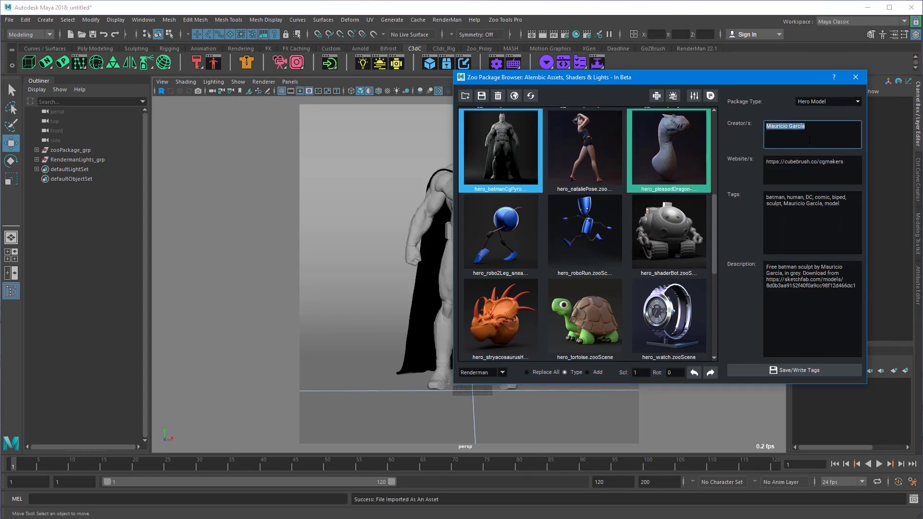
pyautogui.press('Tab')
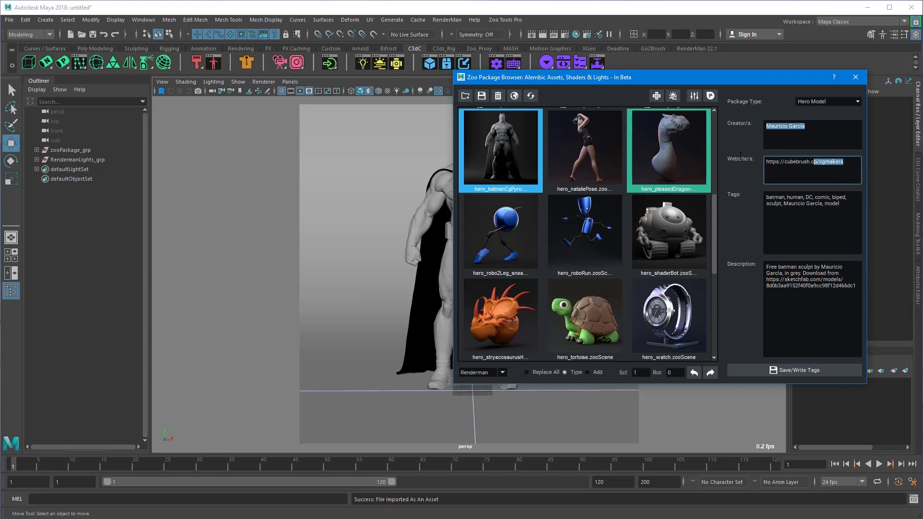
pyautogui.moveTo(856, 285); pyautogui.dragTo(765, 278)
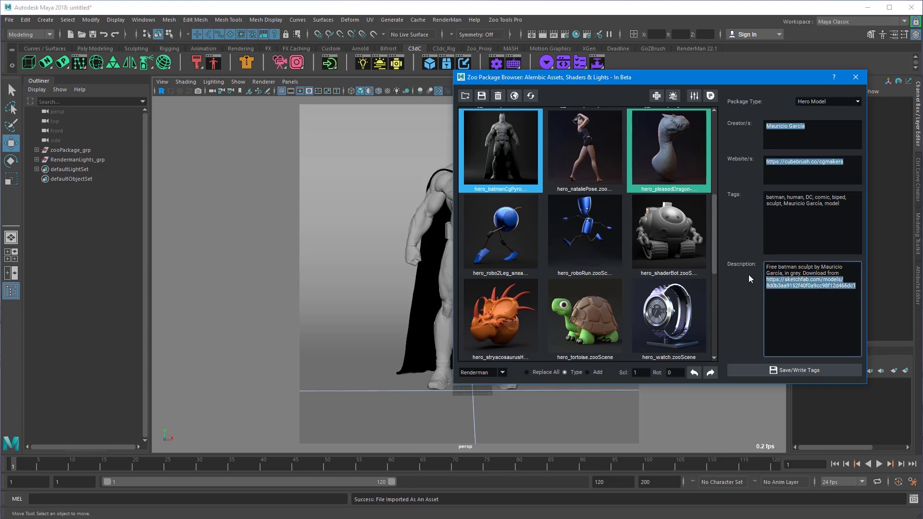
pyautogui.click(663, 316)
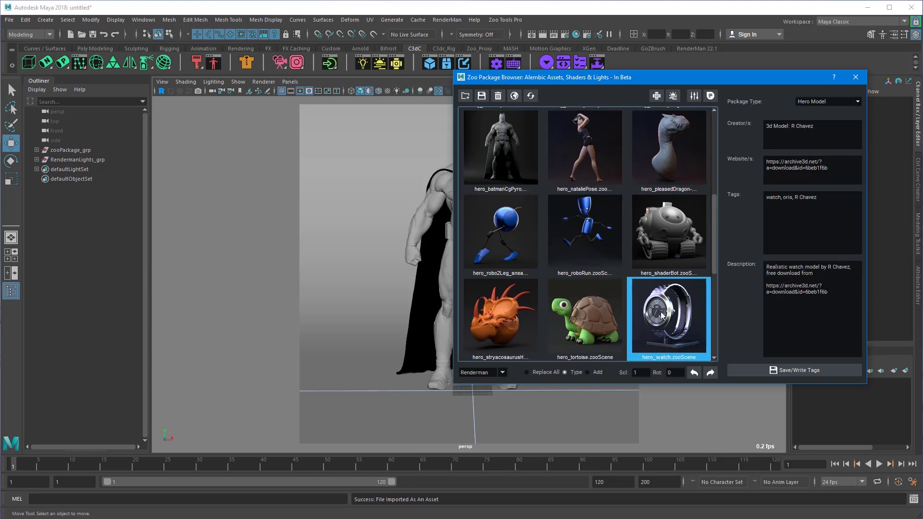
pyautogui.tripleClick(826, 197)
# Replace the watch with the hero_nataliePose model and move the package browser aside
pyautogui.click(582, 192)
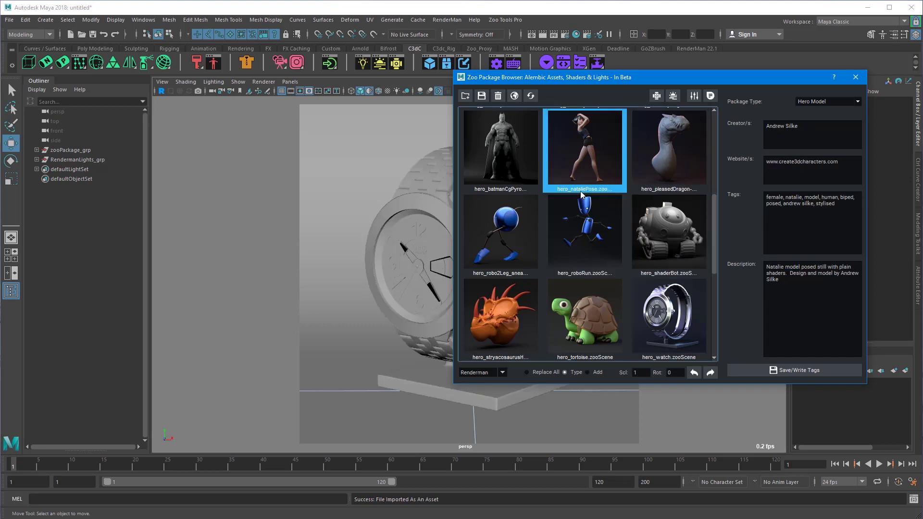
pyautogui.doubleClick(582, 138)
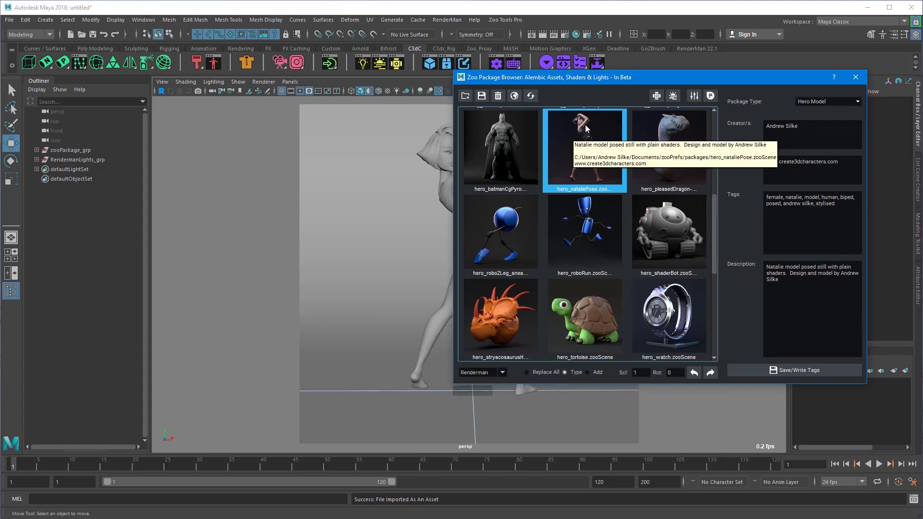
pyautogui.moveTo(508, 72); pyautogui.dragTo(532, 97)
# Set the RenderMan IPR resolution to 50% Settings (540x540) and start an IPR render of the posed character
pyautogui.click(456, 21)
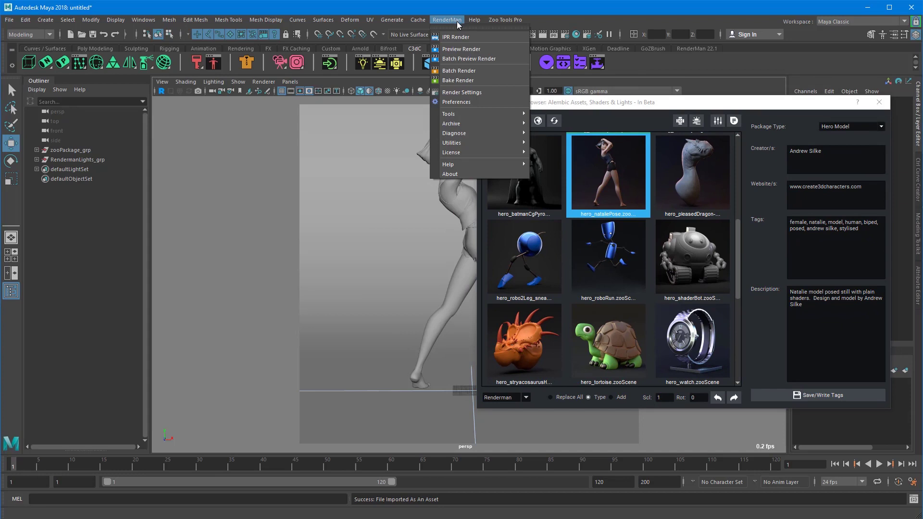
pyautogui.click(447, 20)
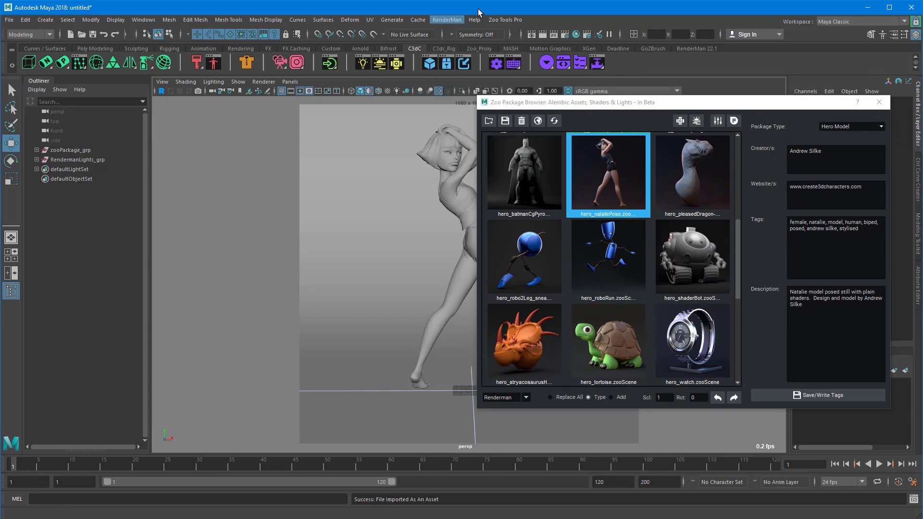
pyautogui.click(697, 48)
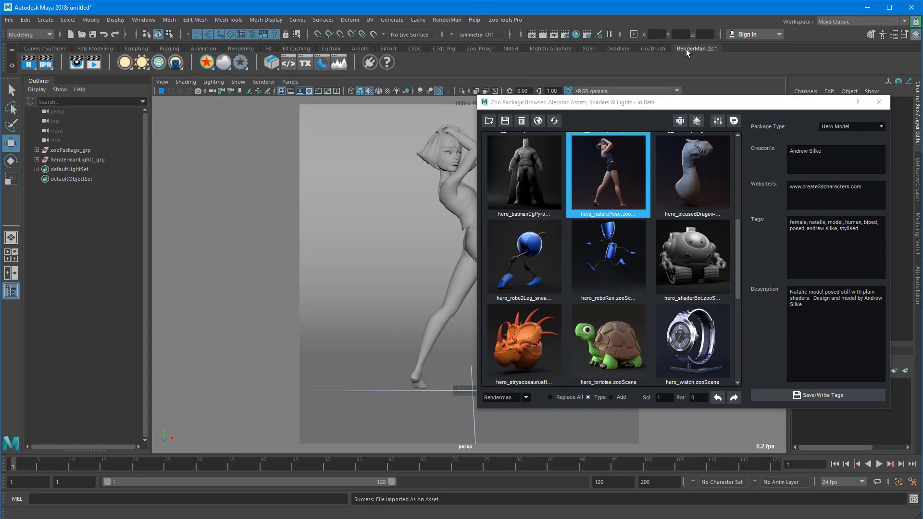
pyautogui.rightClick(46, 63)
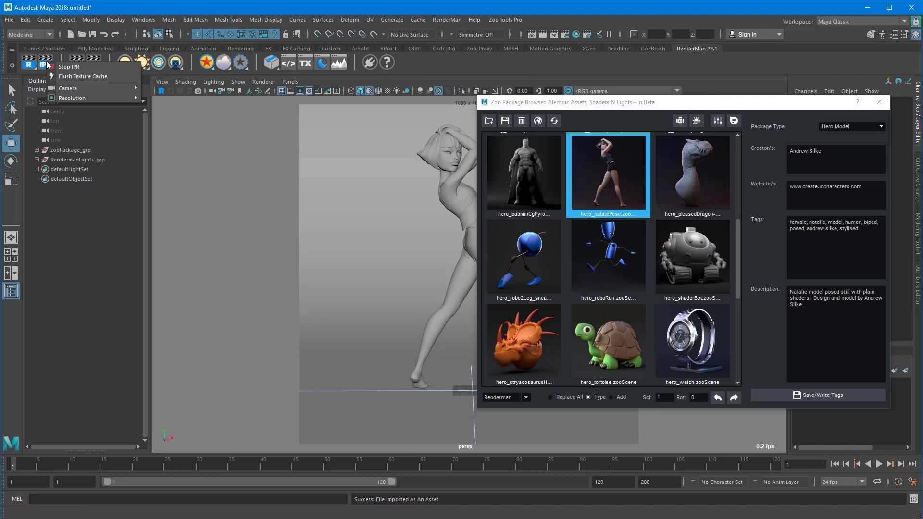
pyautogui.moveTo(87, 99)
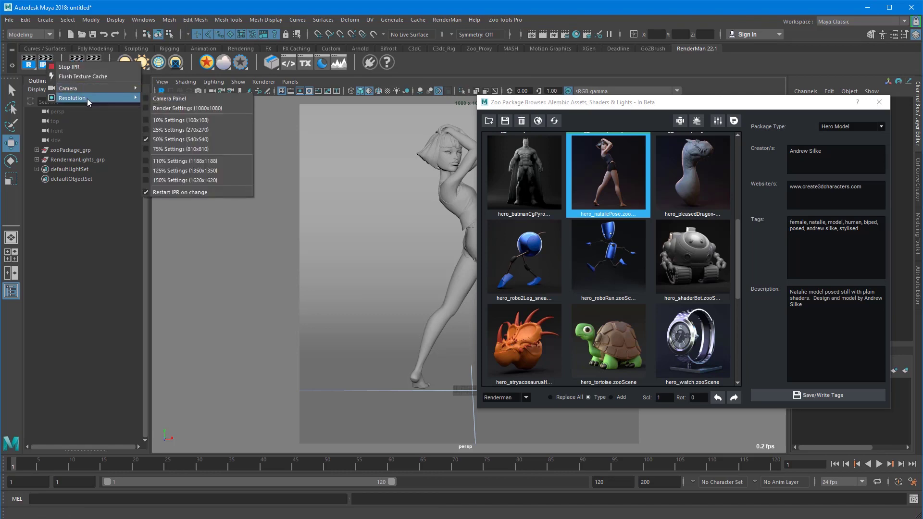
pyautogui.click(211, 139)
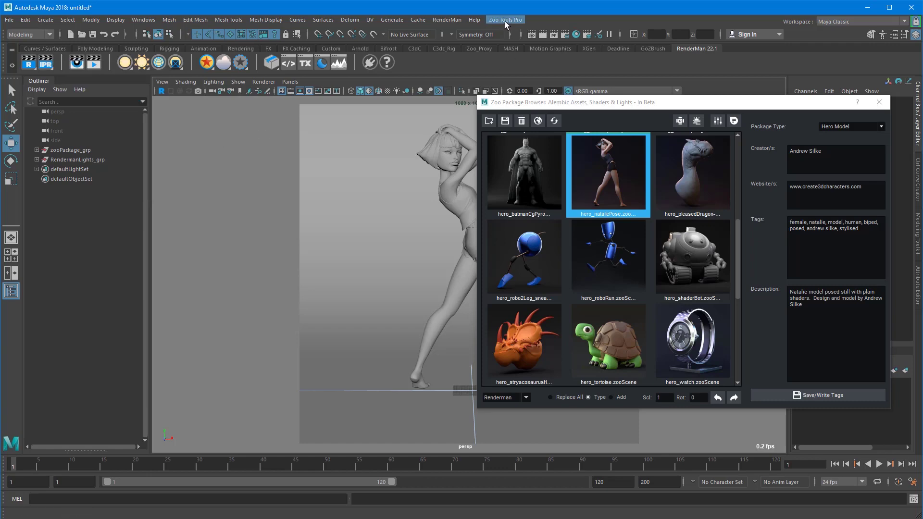
pyautogui.click(445, 21)
pyautogui.click(447, 41)
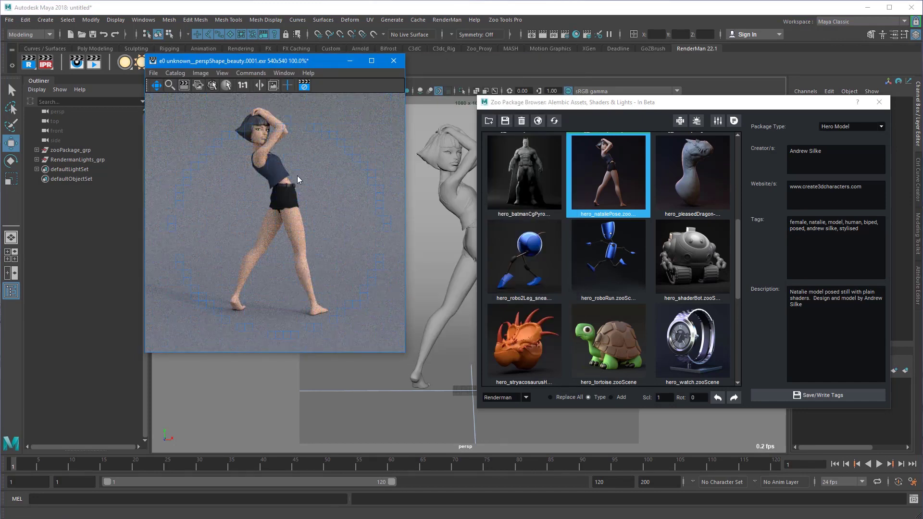
# Hide the render window's catalog, move the window over the viewport and check its Window Always On Top option
pyautogui.press('c')
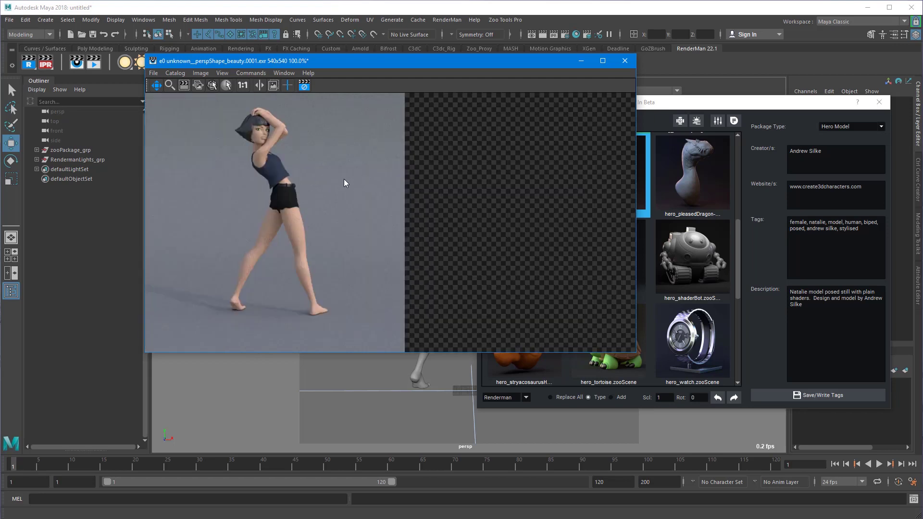
pyautogui.moveTo(281, 62); pyautogui.dragTo(385, 45)
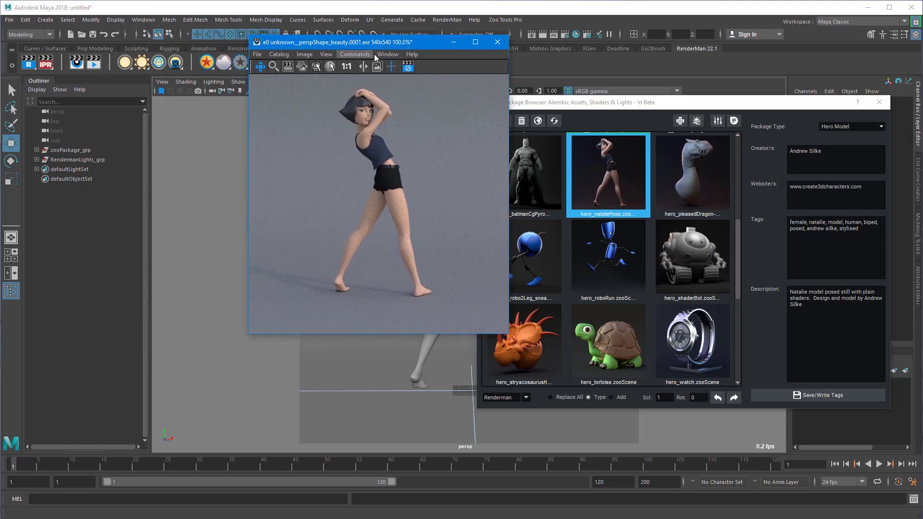
pyautogui.click(385, 55)
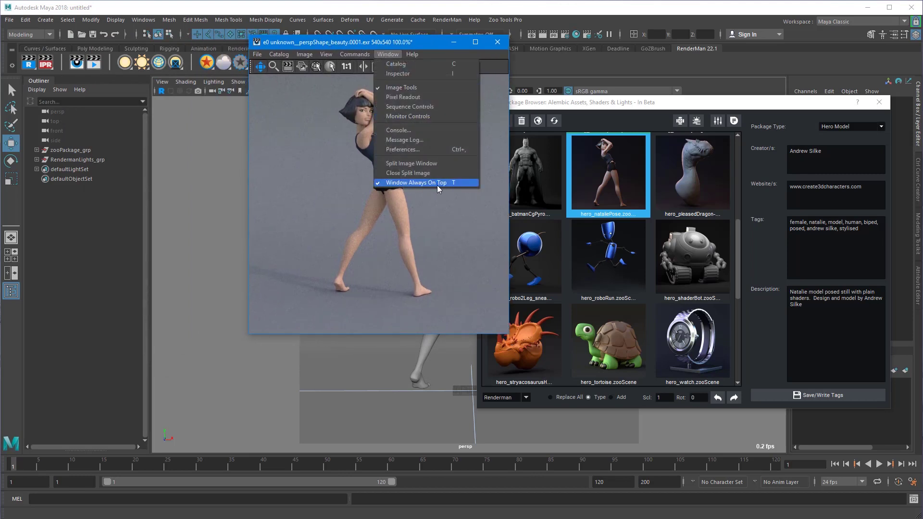
pyautogui.click(430, 39)
pyautogui.click(687, 10)
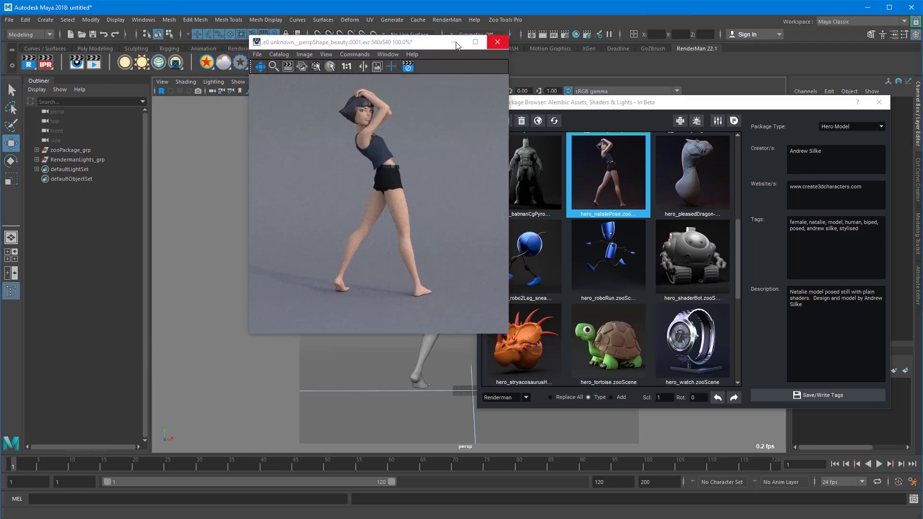
# Open the Zoo Light Preset Browser and arrange it, the render window and the package browser around the character
pyautogui.moveTo(405, 44); pyautogui.dragTo(509, 19)
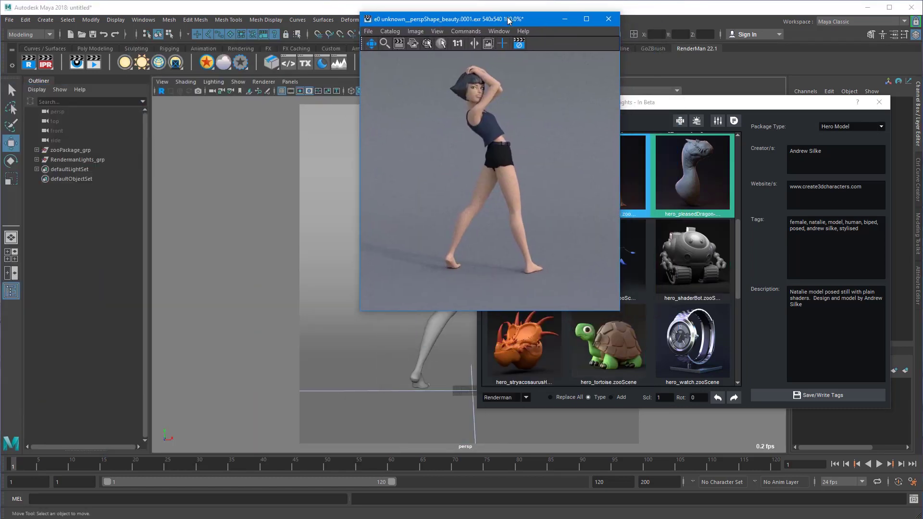
pyautogui.moveTo(700, 107); pyautogui.dragTo(850, 108)
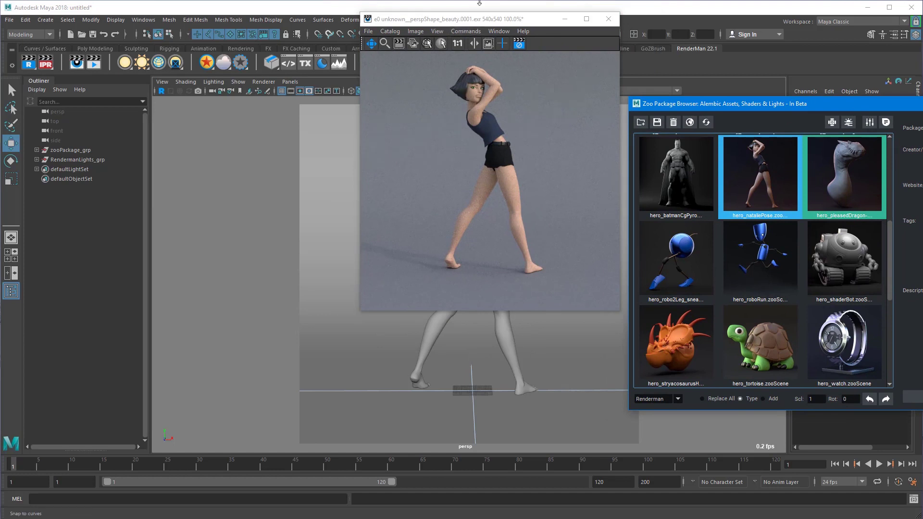
pyautogui.moveTo(473, 24); pyautogui.dragTo(464, 128)
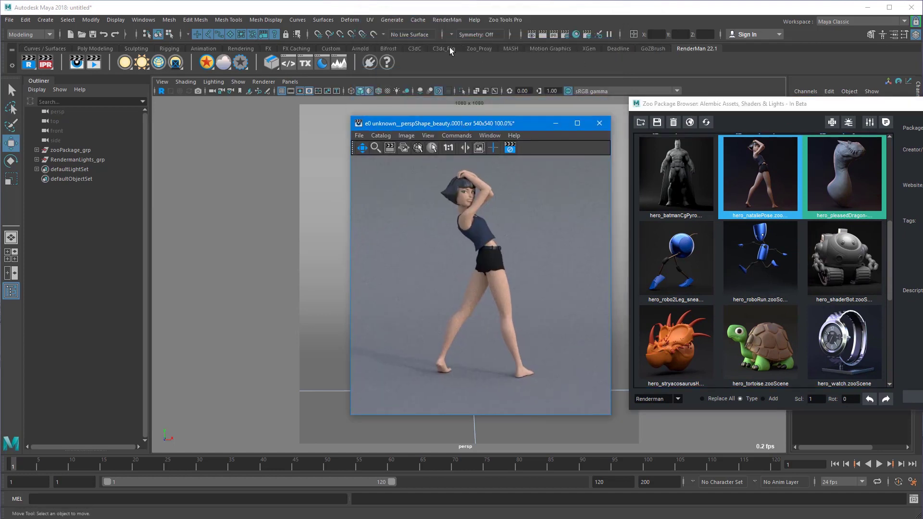
pyautogui.click(415, 48)
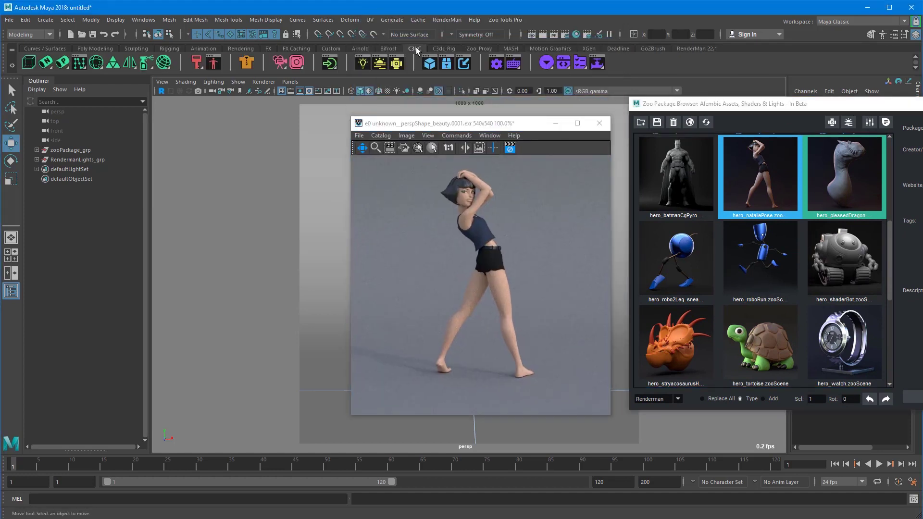
pyautogui.click(396, 62)
pyautogui.moveTo(440, 117); pyautogui.dragTo(142, 90)
pyautogui.moveTo(465, 127); pyautogui.dragTo(725, 49)
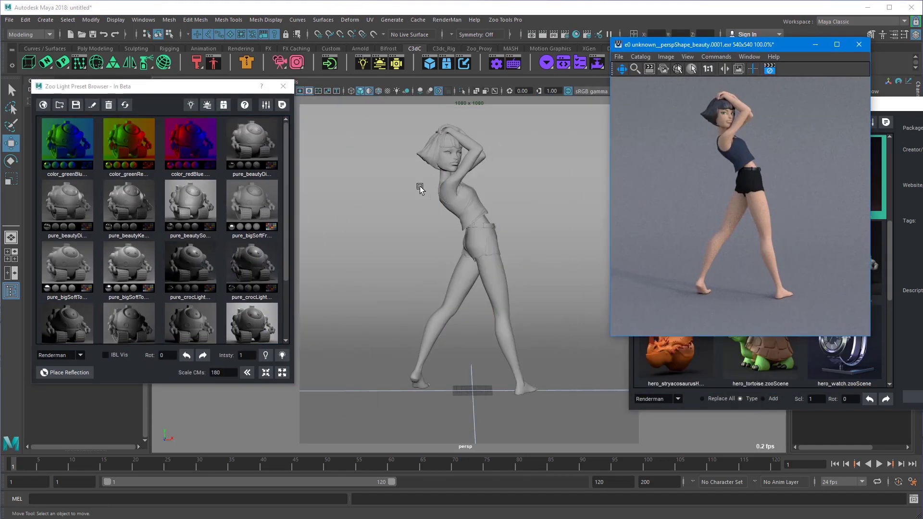
# Light the character with the color_redBlue preset and inspect the coloured lights on the backdrop from farther away
pyautogui.keyDown('alt'); pyautogui.moveTo(563, 243); pyautogui.dragTo(384, 256, button='right'); pyautogui.keyUp('alt')
pyautogui.keyDown('alt'); pyautogui.moveTo(385, 255); pyautogui.dragTo(442, 276); pyautogui.keyUp('alt')
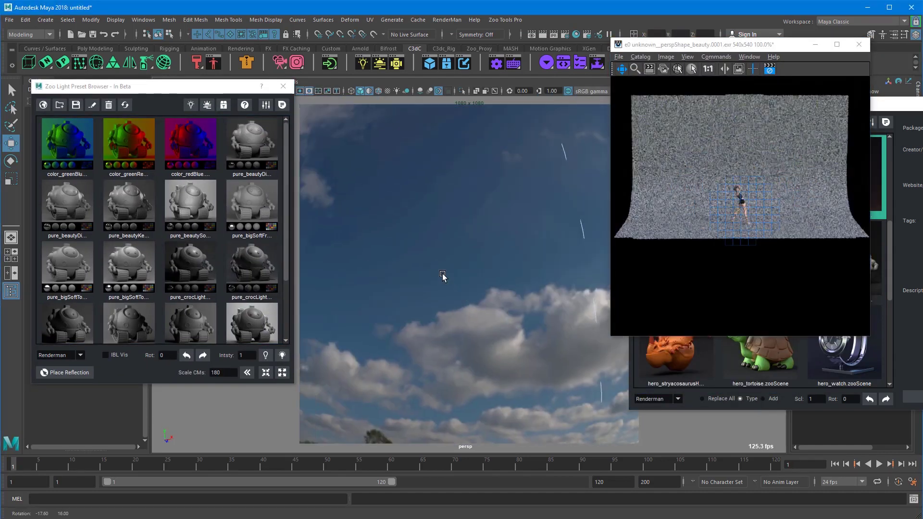
pyautogui.keyDown('alt'); pyautogui.moveTo(442, 276); pyautogui.dragTo(426, 229, button='middle'); pyautogui.keyUp('alt')
pyautogui.press('4')
pyautogui.keyDown('alt'); pyautogui.moveTo(491, 222); pyautogui.dragTo(408, 226, button='right'); pyautogui.keyUp('alt')
pyautogui.doubleClick(181, 150)
pyautogui.keyDown('alt'); pyautogui.moveTo(475, 262); pyautogui.dragTo(494, 291, button='middle'); pyautogui.keyUp('alt')
pyautogui.keyDown('alt'); pyautogui.moveTo(494, 290); pyautogui.dragTo(511, 233, button='right'); pyautogui.keyUp('alt')
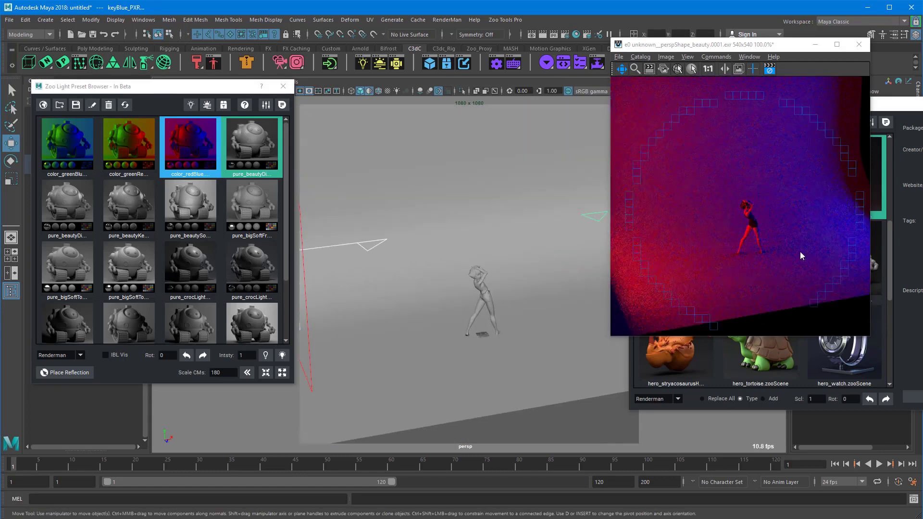
# Try the pure_beautyKe and pure_bigSoftFr light presets on the character and look at the large soft light from around the scene
pyautogui.click(128, 200)
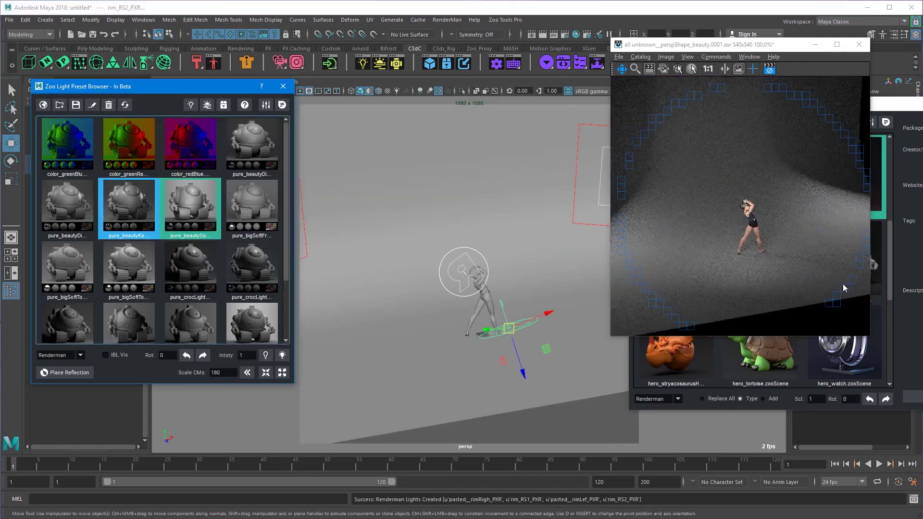
pyautogui.click(247, 212)
pyautogui.keyDown('alt'); pyautogui.moveTo(514, 254); pyautogui.dragTo(457, 254, button='right'); pyautogui.keyUp('alt')
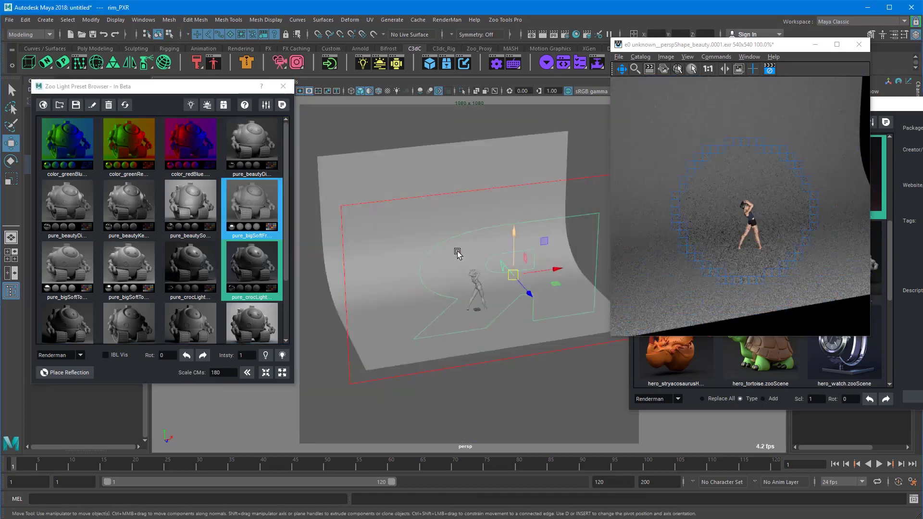
pyautogui.keyDown('alt'); pyautogui.moveTo(457, 254); pyautogui.dragTo(499, 259); pyautogui.keyUp('alt')
# Switch the lighting through the pure_crocLight, pure_keySideL and pure_rimsByT presets and view the rim lights around the character
pyautogui.click(191, 267)
pyautogui.click(190, 320)
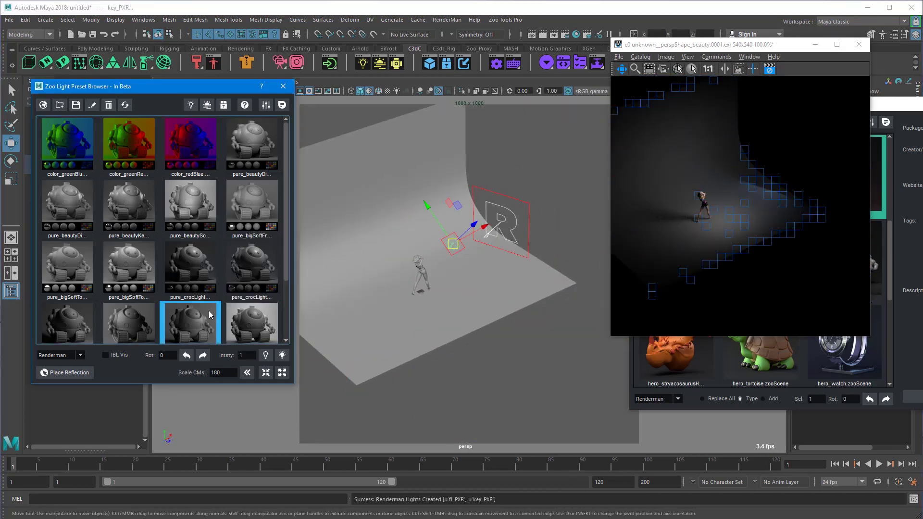
pyautogui.scroll(-1, 239, 300)
pyautogui.click(190, 313)
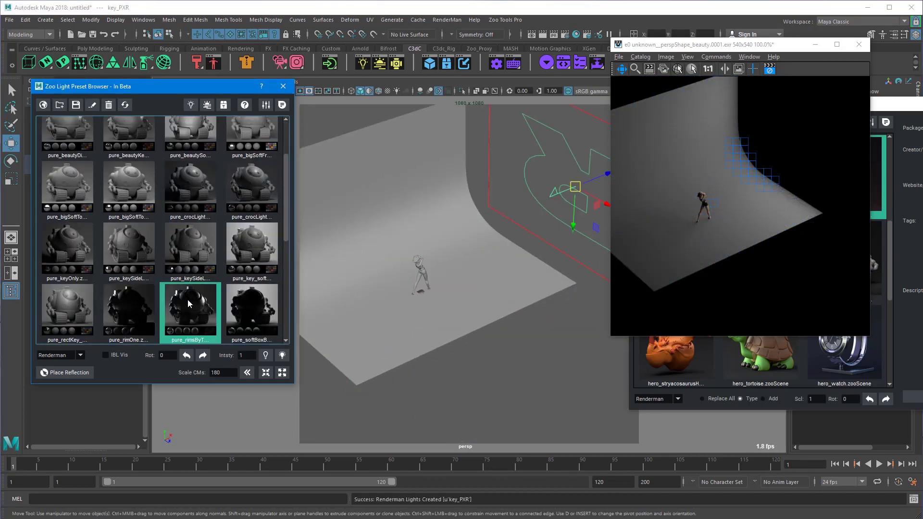
pyautogui.keyDown('alt'); pyautogui.moveTo(490, 236); pyautogui.dragTo(499, 229); pyautogui.keyUp('alt')
pyautogui.keyDown('alt'); pyautogui.moveTo(380, 222); pyautogui.dragTo(431, 218, button='middle'); pyautogui.keyUp('alt')
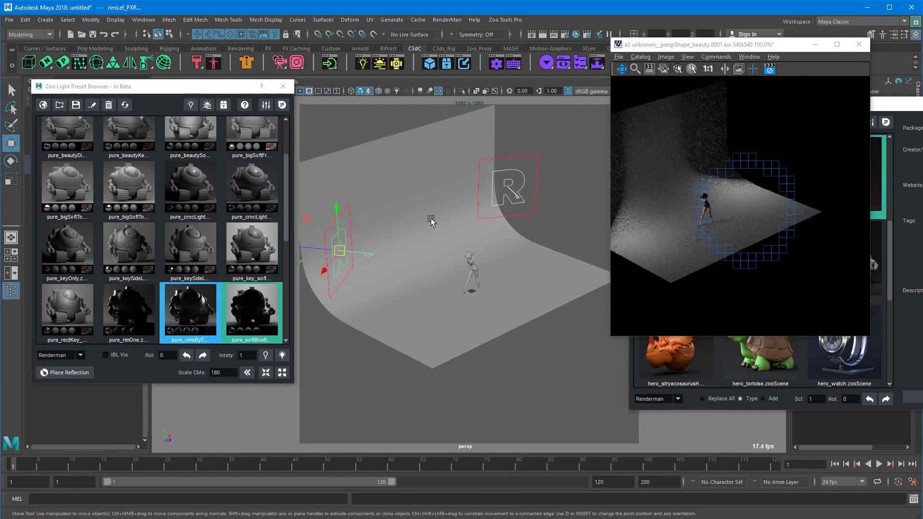
# Try the soft_bluesPink light preset and a red-toned soft preset while viewing the character from closer up
pyautogui.scroll(-1, 202, 291)
pyautogui.scroll(-2, 203, 291)
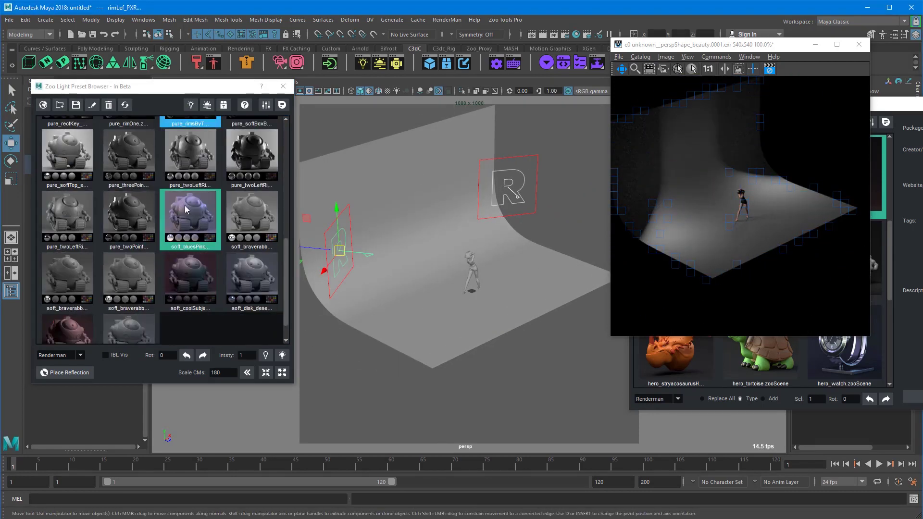
pyautogui.click(192, 219)
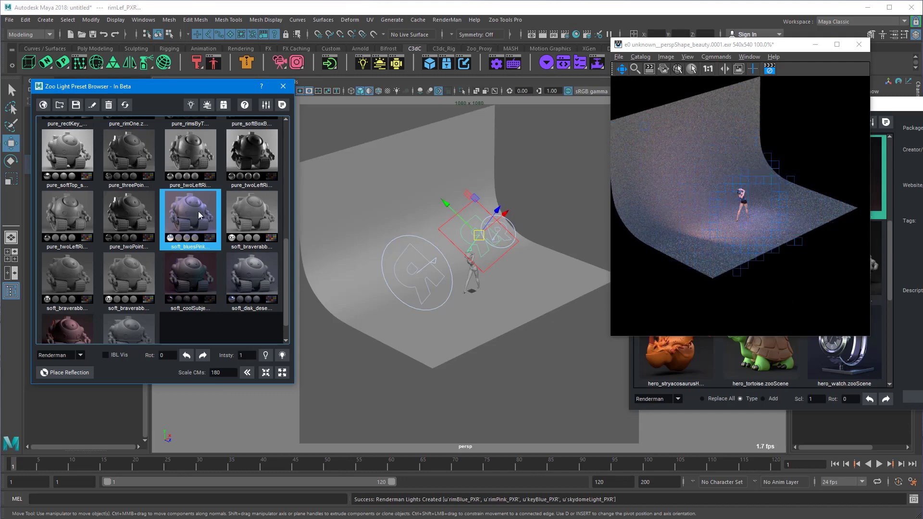
pyautogui.keyDown('alt'); pyautogui.moveTo(482, 235); pyautogui.dragTo(639, 238, button='right'); pyautogui.keyUp('alt')
pyautogui.moveTo(451, 262)
pyautogui.keyDown('alt'); pyautogui.mouseDown()
pyautogui.moveTo(465, 266)
pyautogui.moveTo(449, 257)
pyautogui.mouseUp(); pyautogui.keyUp('alt')
pyautogui.scroll(-1, 144, 289)
pyautogui.click(175, 302)
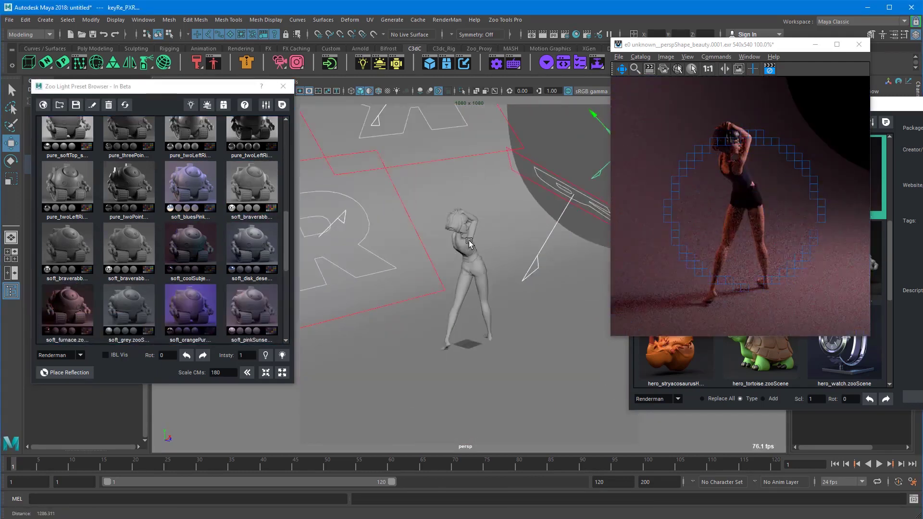
# Apply the soft_pinkSunse light preset, frame the full character from the front and deselect the skydome light
pyautogui.click(245, 272)
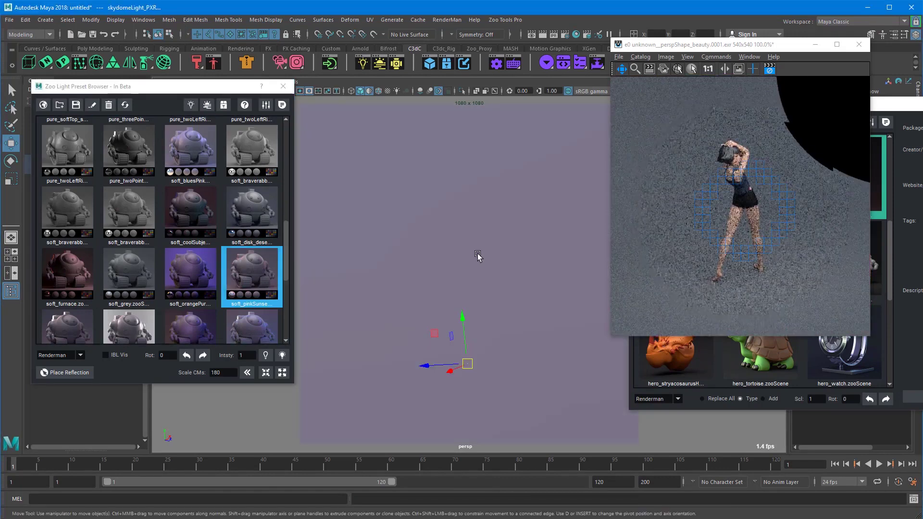
pyautogui.keyDown('alt'); pyautogui.moveTo(446, 255); pyautogui.dragTo(523, 223); pyautogui.keyUp('alt')
pyautogui.scroll(-8, 434, 236)
pyautogui.scroll(4, 522, 215)
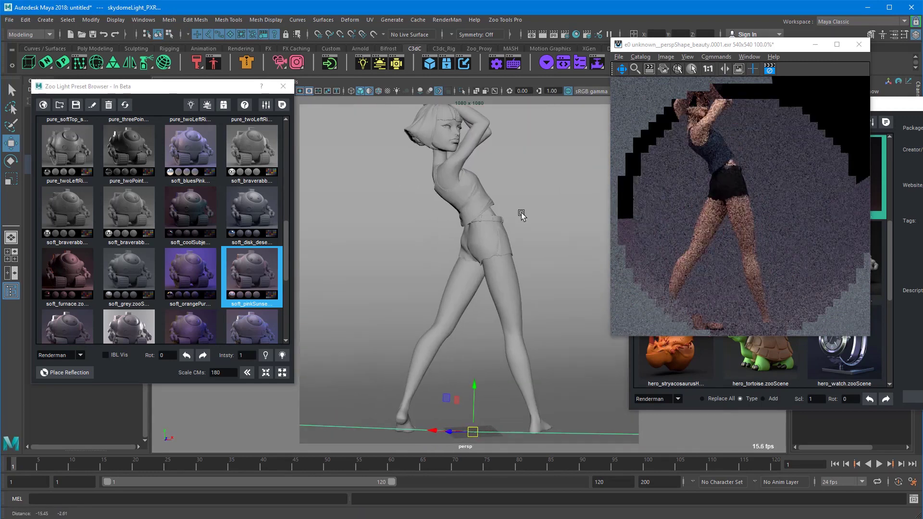
pyautogui.keyDown('alt'); pyautogui.moveTo(521, 214); pyautogui.dragTo(509, 217, button='middle'); pyautogui.keyUp('alt')
pyautogui.keyDown('alt'); pyautogui.moveTo(508, 218); pyautogui.dragTo(496, 218); pyautogui.keyUp('alt')
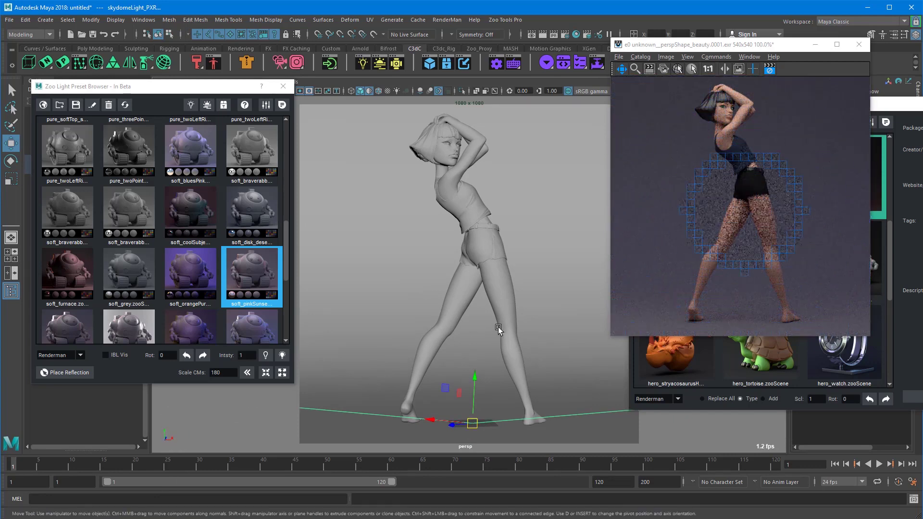
pyautogui.click(498, 300)
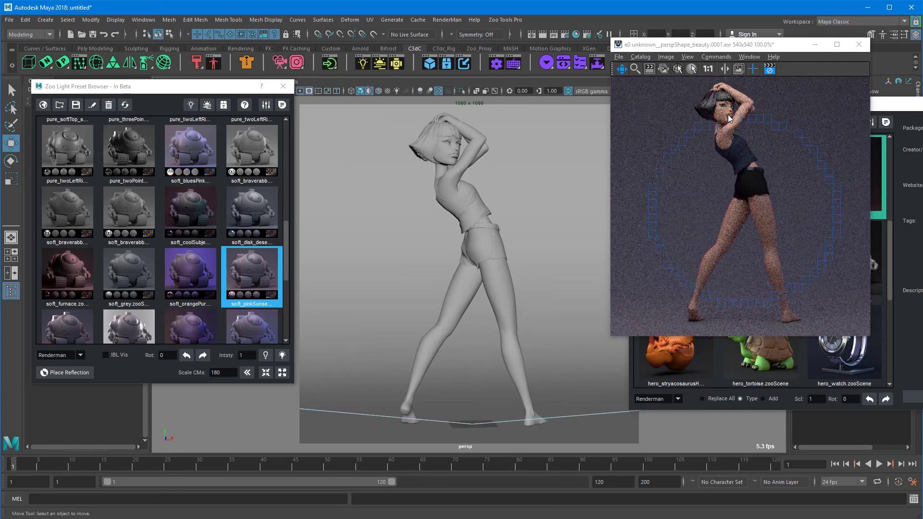
# Swap the lighting through the soft_orangePur, soft_disk_dese, zz_nat_beauty and zz_nat_bravera presets
pyautogui.click(189, 272)
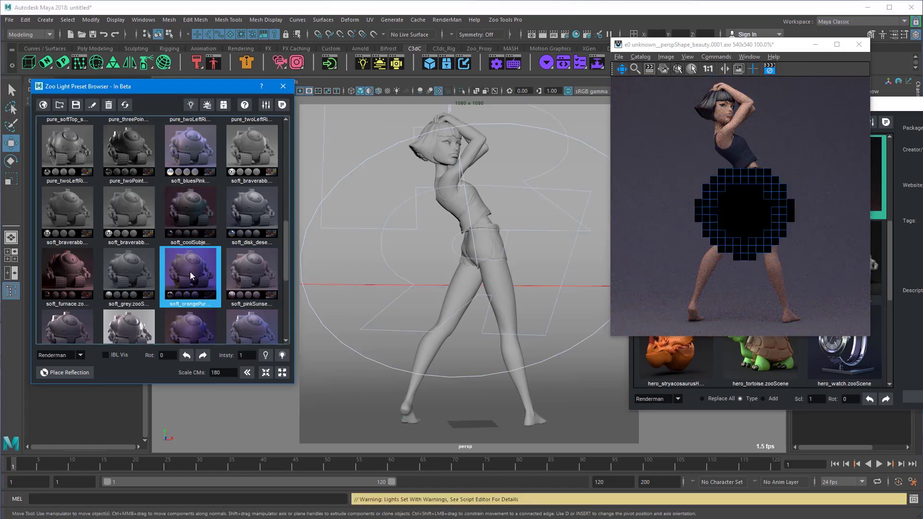
pyautogui.click(244, 206)
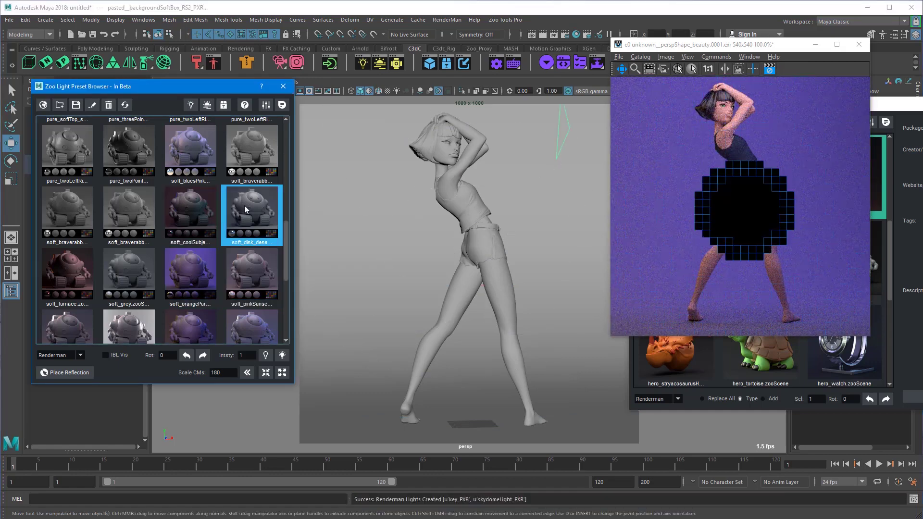
pyautogui.scroll(-10, 246, 205)
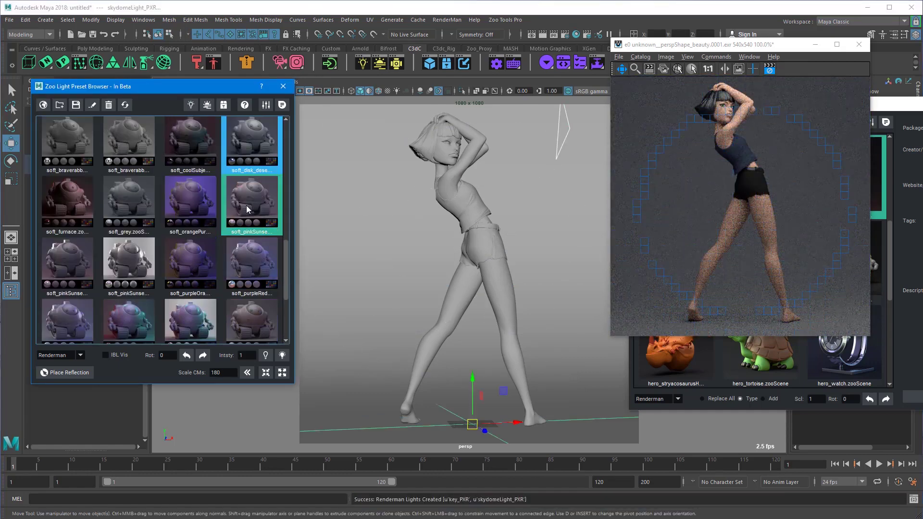
pyautogui.scroll(-5, 247, 206)
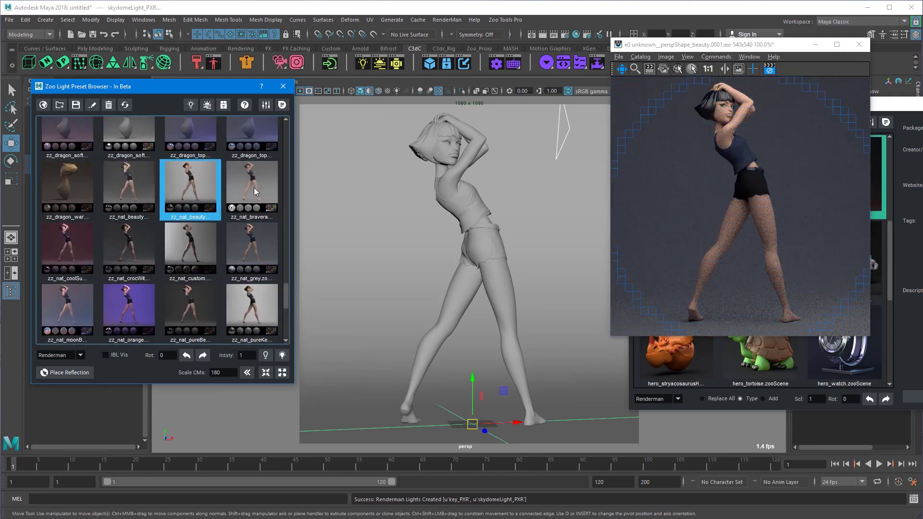
pyautogui.moveTo(284, 295)
pyautogui.mouseDown()
pyautogui.moveTo(278, 168)
pyautogui.moveTo(287, 156)
pyautogui.moveTo(285, 287)
pyautogui.mouseUp()
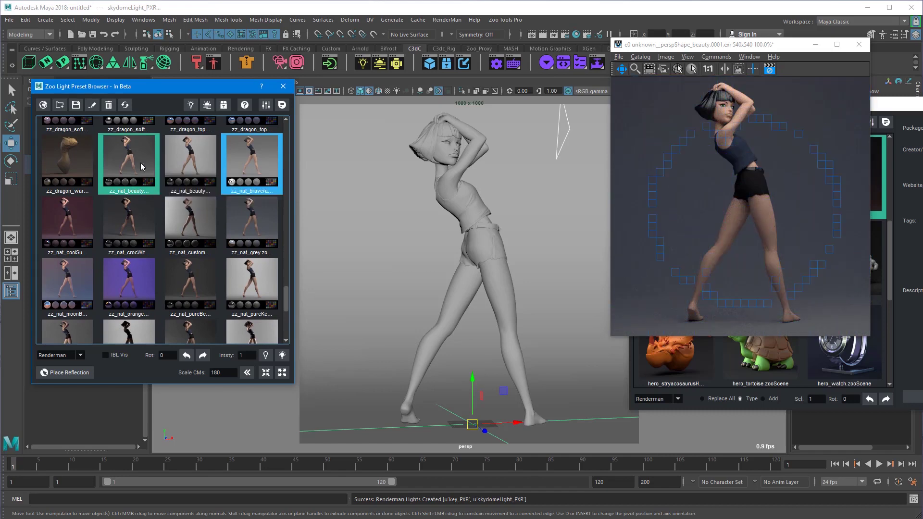
# Switch the character's lighting through two zz_nat_beauty presets, including zz_nat_beautySoftBoxBehind, and then the zz_nat_bravera preset
pyautogui.click(159, 166)
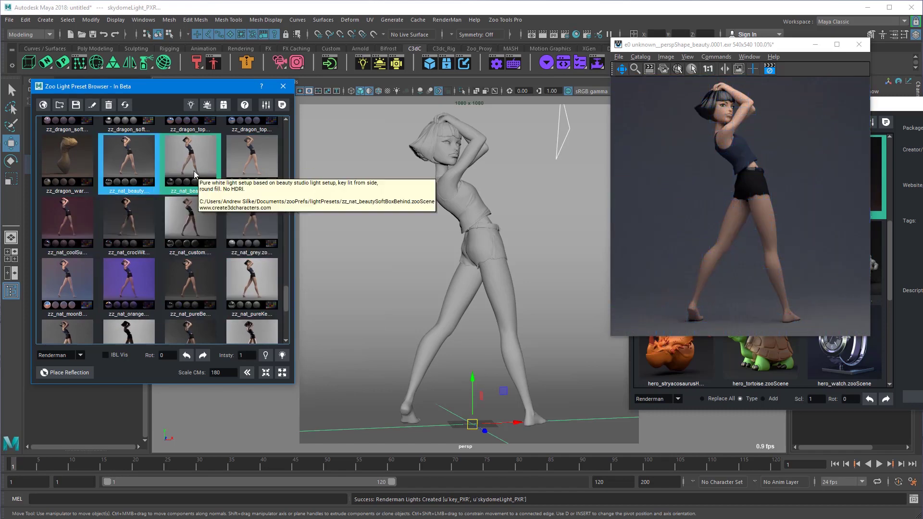
pyautogui.click(206, 177)
pyautogui.click(253, 161)
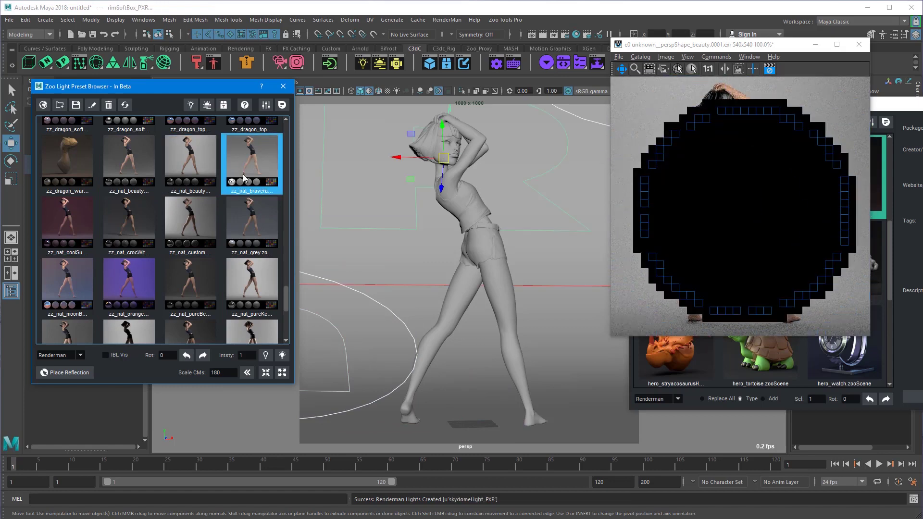
# Try the zz_nat_pureSo, zz_nat_pureThr, zz_nat_pureTwoLeftRightBehind and zz_nat_purpleR light presets on the character
pyautogui.scroll(-3, 137, 234)
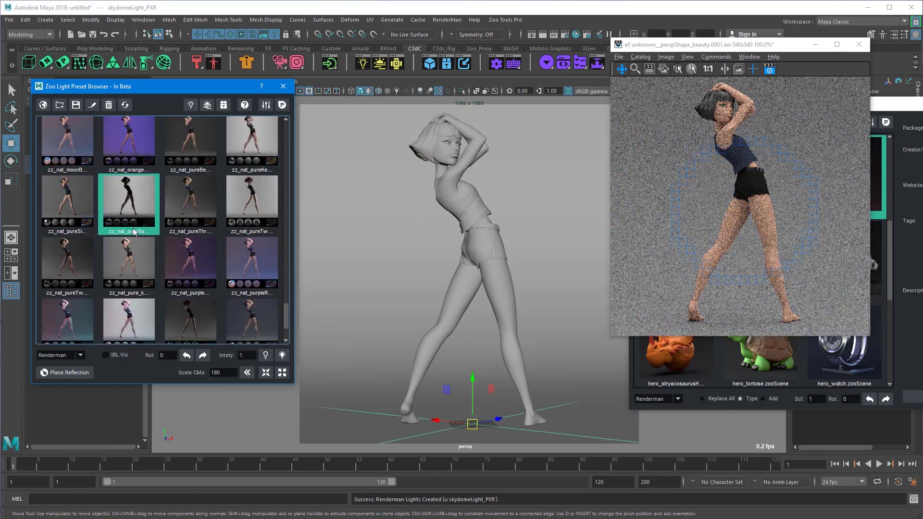
pyautogui.click(133, 197)
pyautogui.click(200, 204)
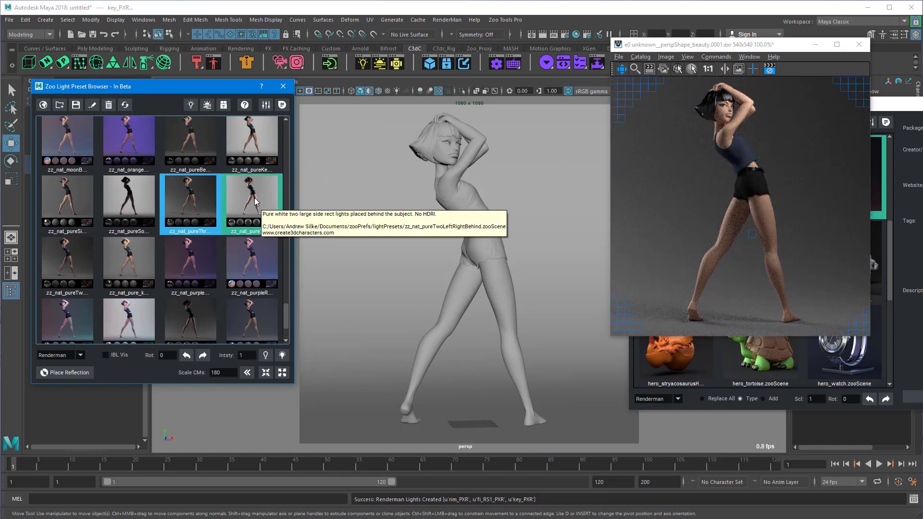
pyautogui.click(254, 199)
pyautogui.click(256, 253)
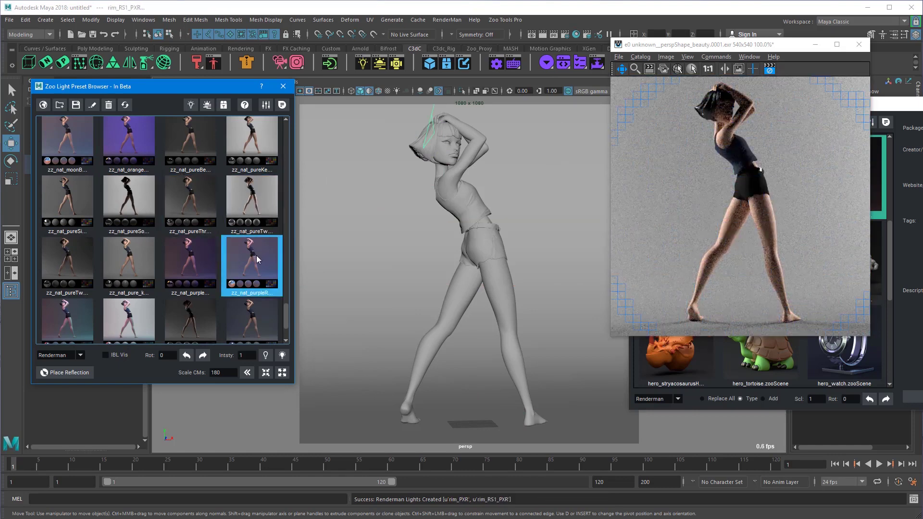
# Try the white-background zz_nat_redAqu light preset and the second zz_nat_softPin preset on the character
pyautogui.scroll(-2, 246, 263)
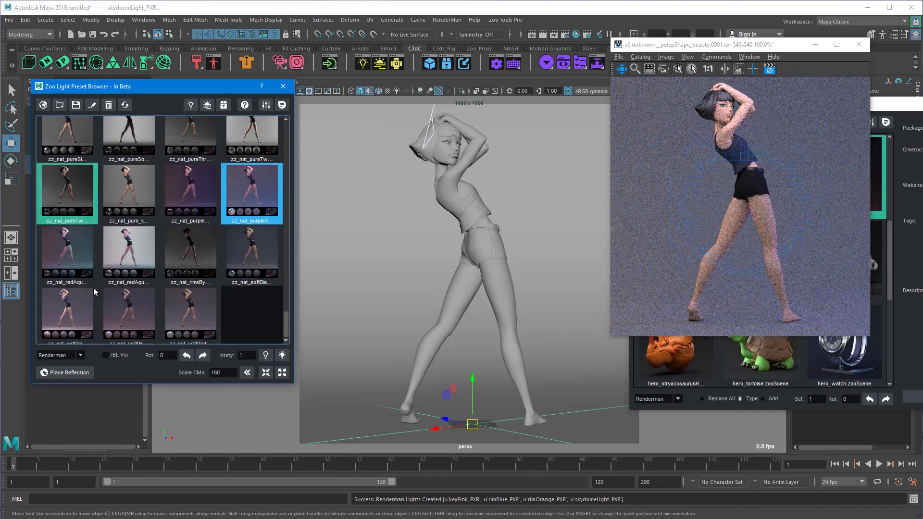
pyautogui.click(123, 244)
pyautogui.click(144, 303)
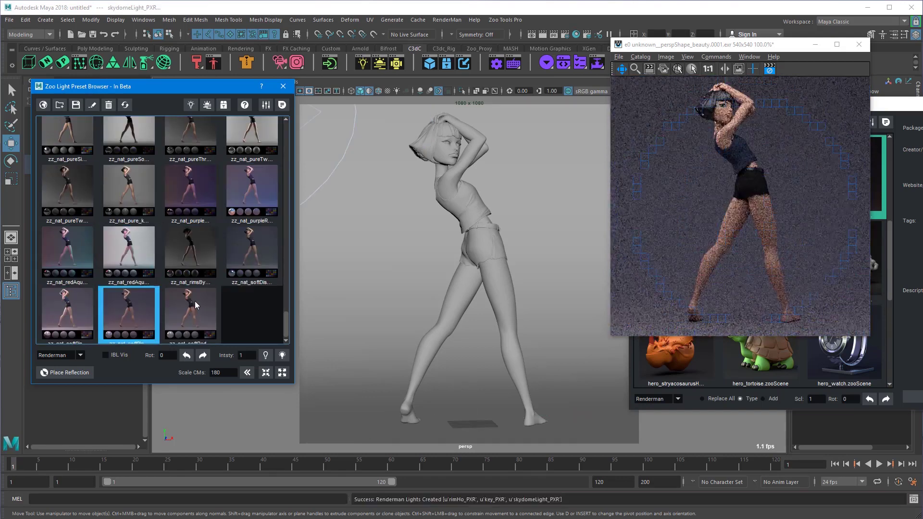
# Replace the character with the hero_watch model and light it with the zz_watch_redA and zz_watch_moo presets
pyautogui.moveTo(693, 40); pyautogui.dragTo(445, 40)
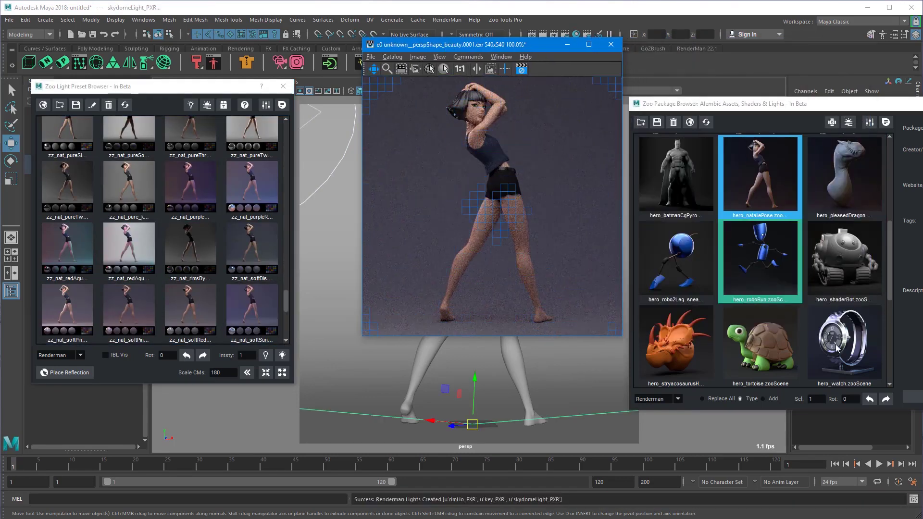
pyautogui.click(851, 339)
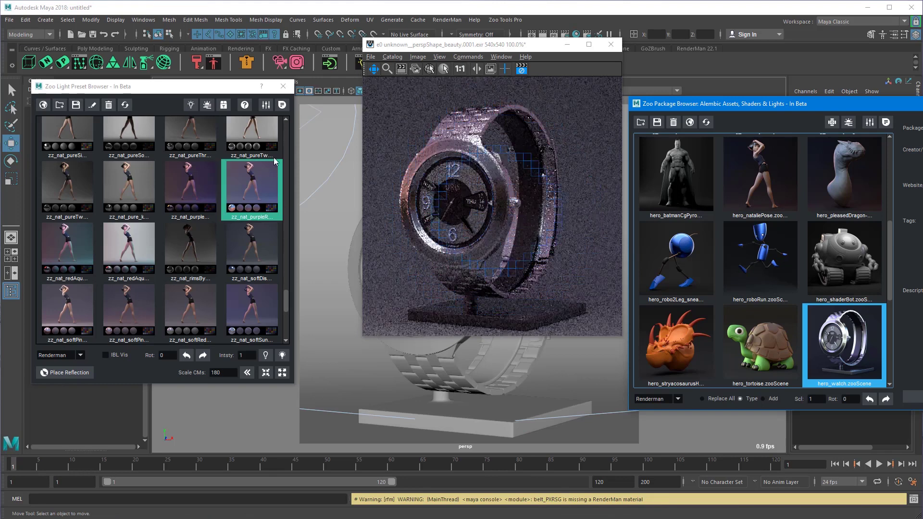
pyautogui.scroll(-5, 219, 267)
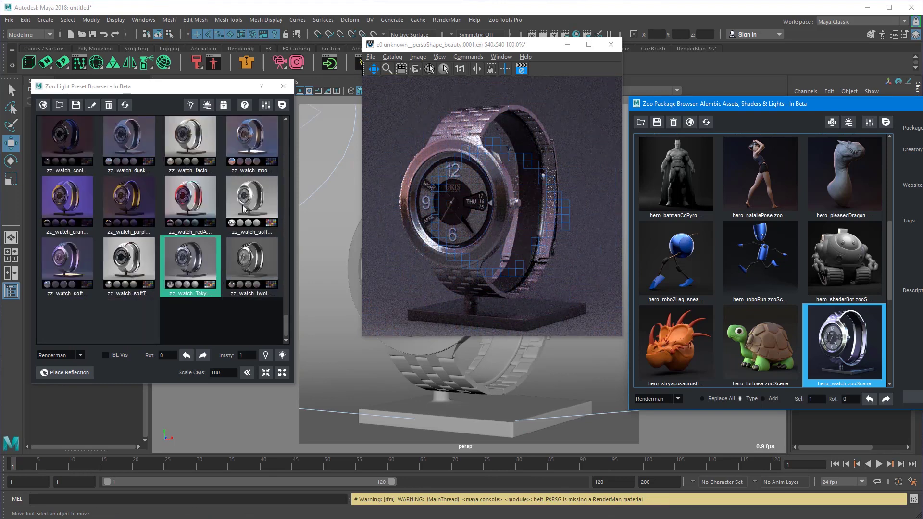
pyautogui.click(166, 216)
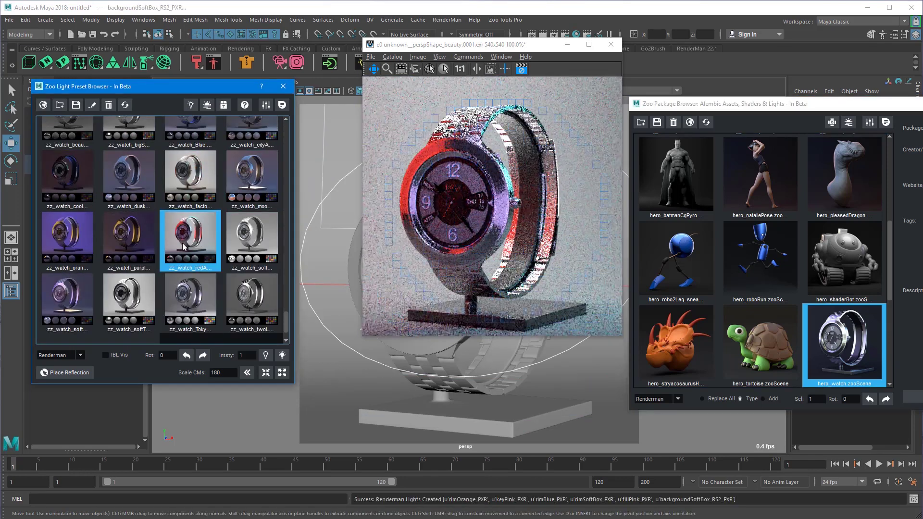
pyautogui.click(256, 163)
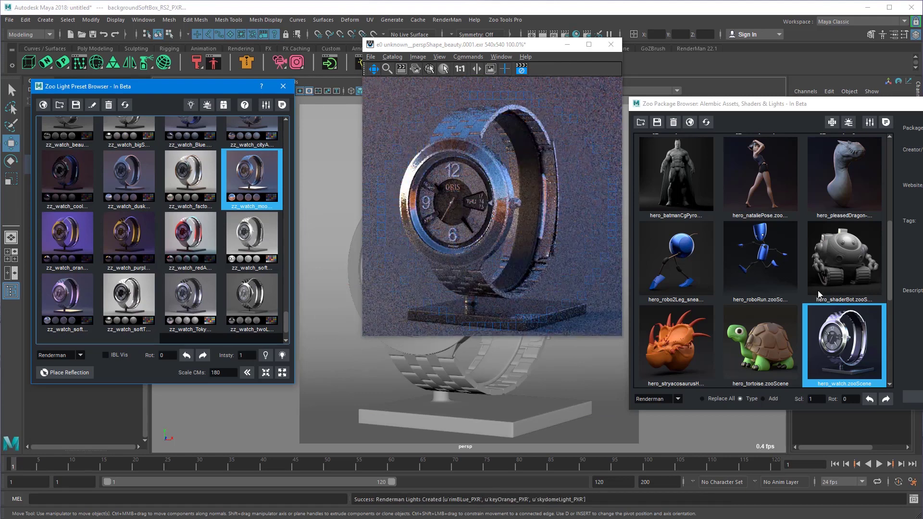
# Load the bg_studioCycDark background behind the watch, place the render view beside the light browser and restart the IPR render
pyautogui.scroll(5, 818, 289)
pyautogui.click(817, 250)
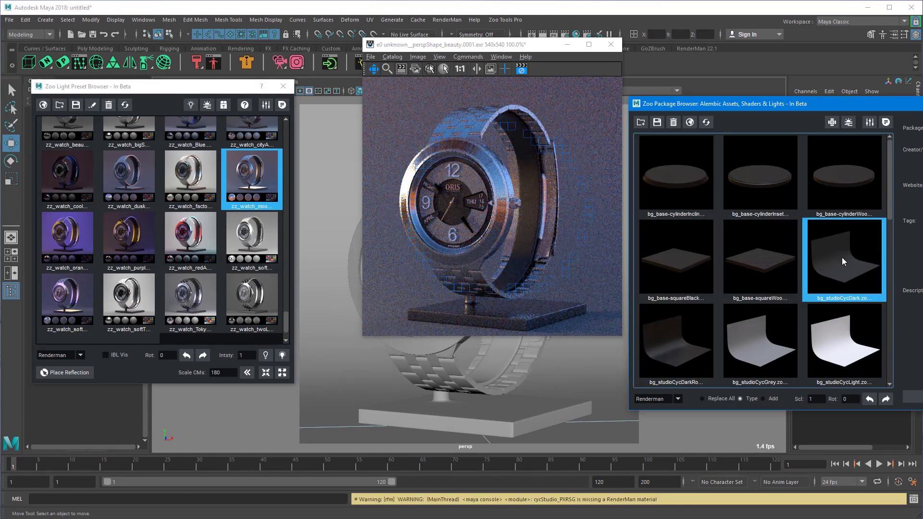
pyautogui.click(480, 132)
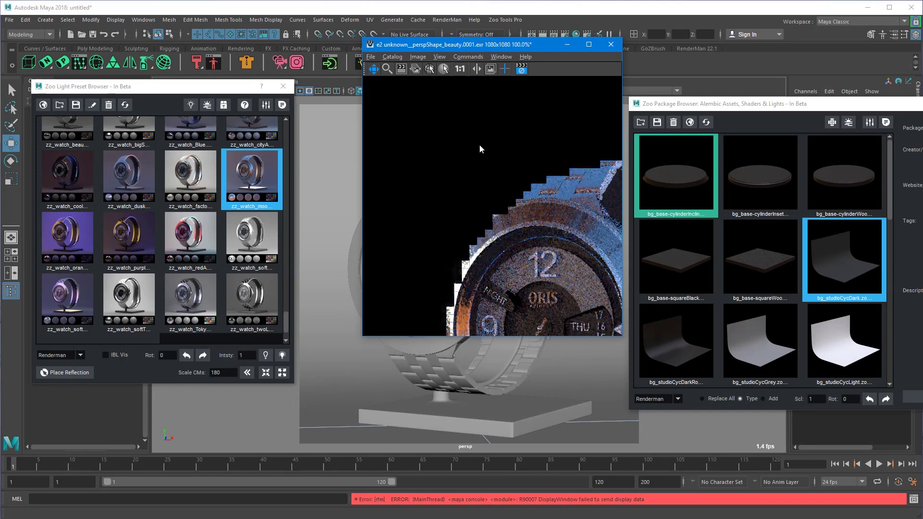
pyautogui.moveTo(444, 44); pyautogui.dragTo(384, 95)
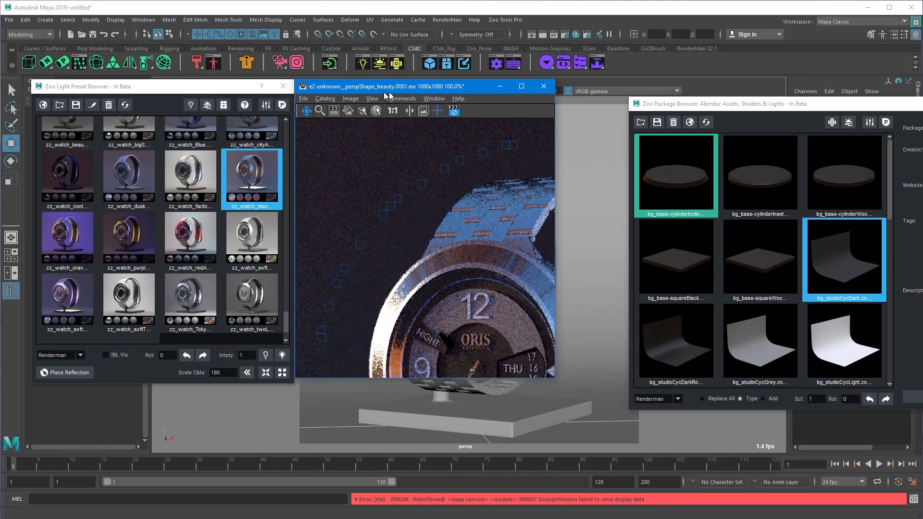
pyautogui.click(689, 49)
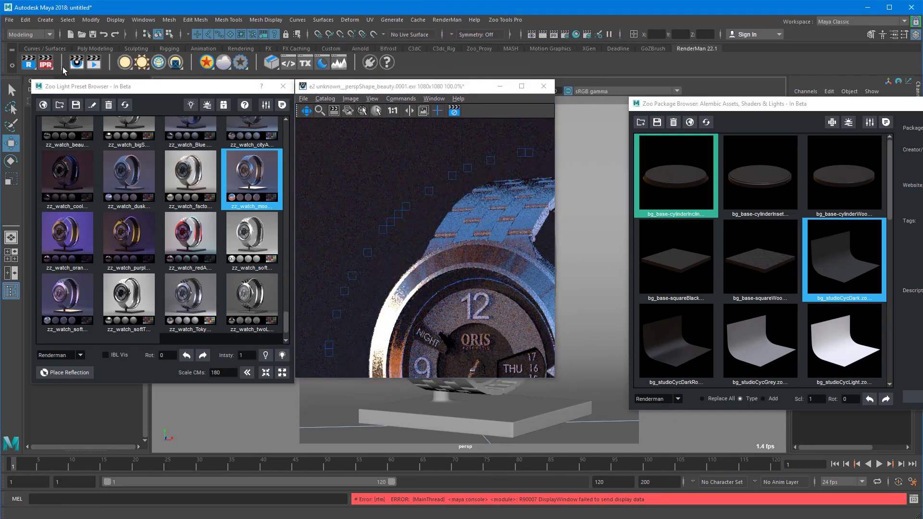
pyautogui.click(48, 66)
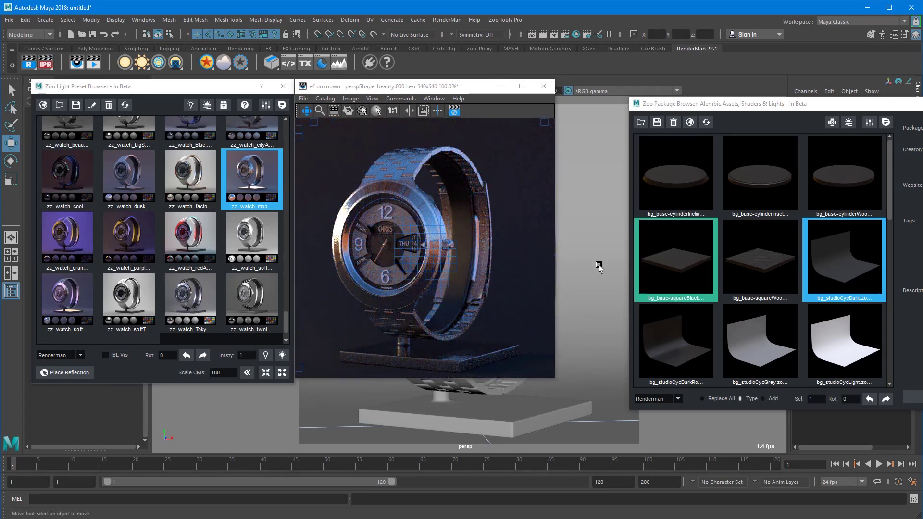
# Adjust the camera view of the watch slightly and place the package browser beside the render view
pyautogui.keyDown('alt'); pyautogui.moveTo(598, 268); pyautogui.dragTo(600, 258, button='middle'); pyautogui.keyUp('alt')
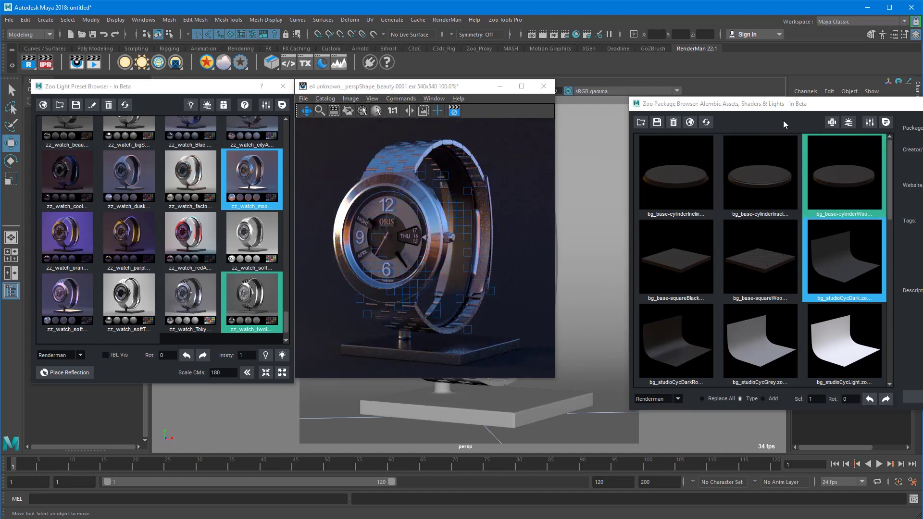
pyautogui.moveTo(773, 106); pyautogui.dragTo(711, 90)
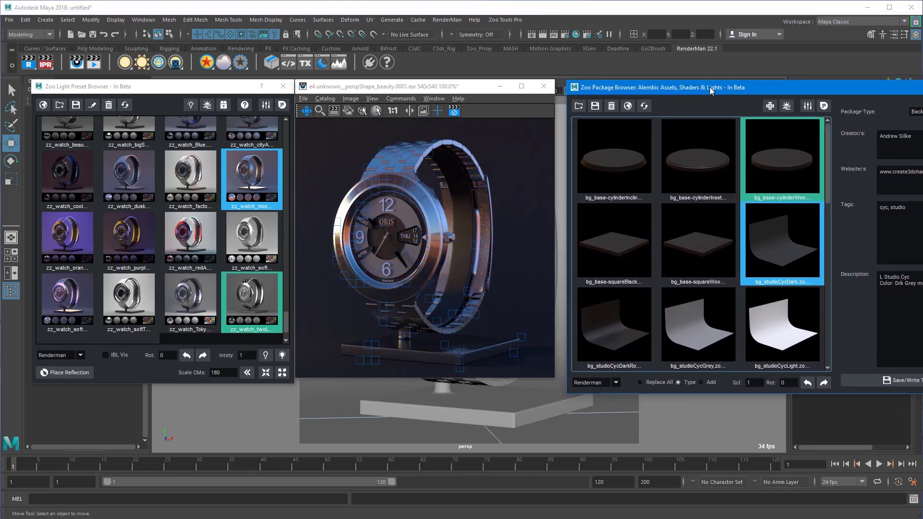